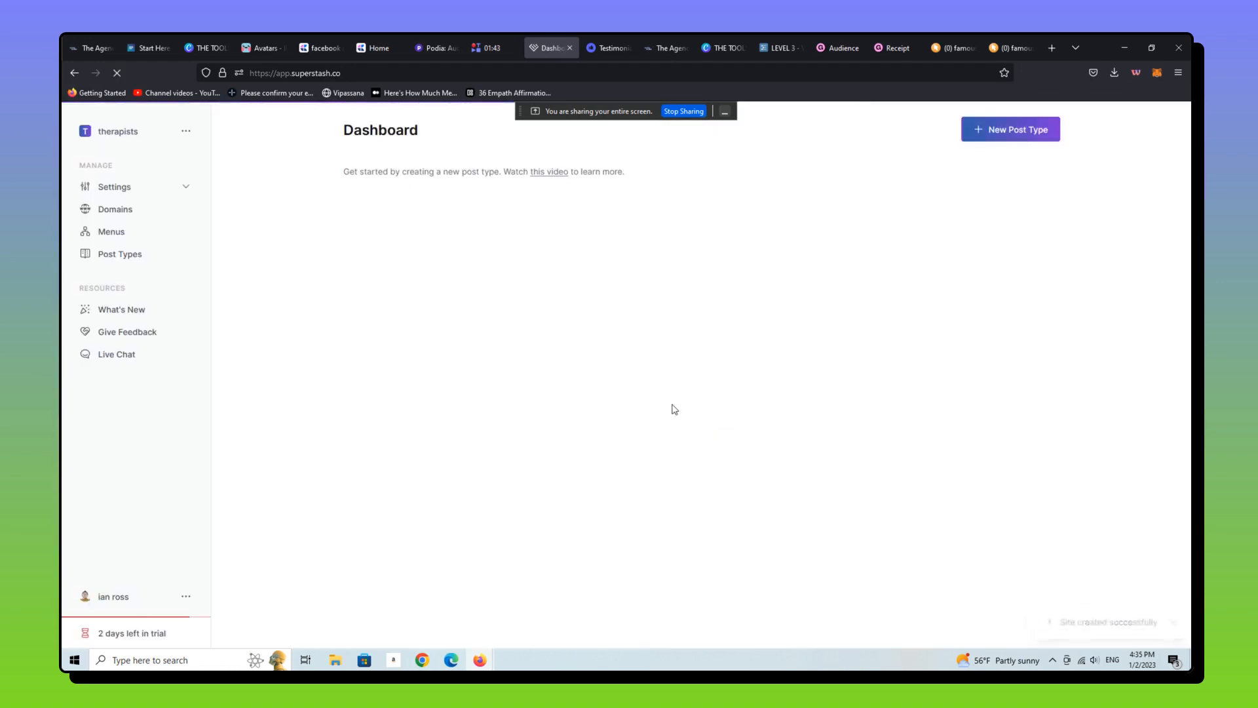
- Start a new post type and name it "Resource"
left_click(1037, 141)
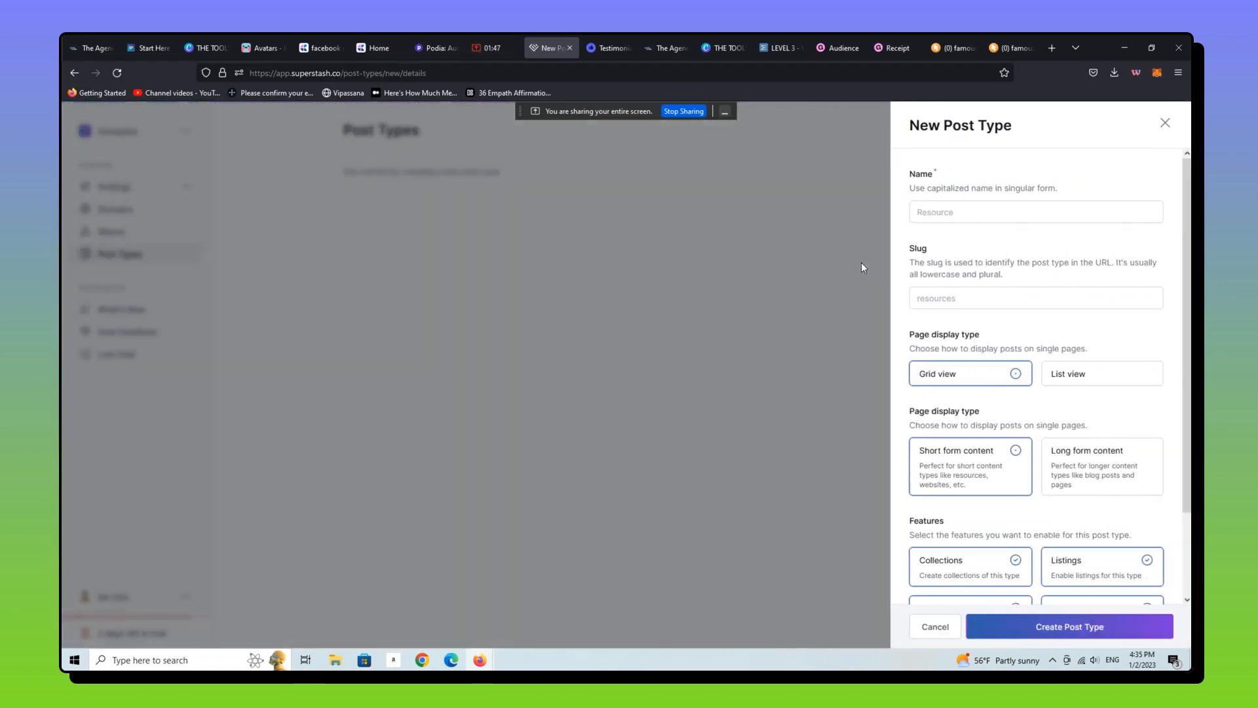
left_click(959, 214)
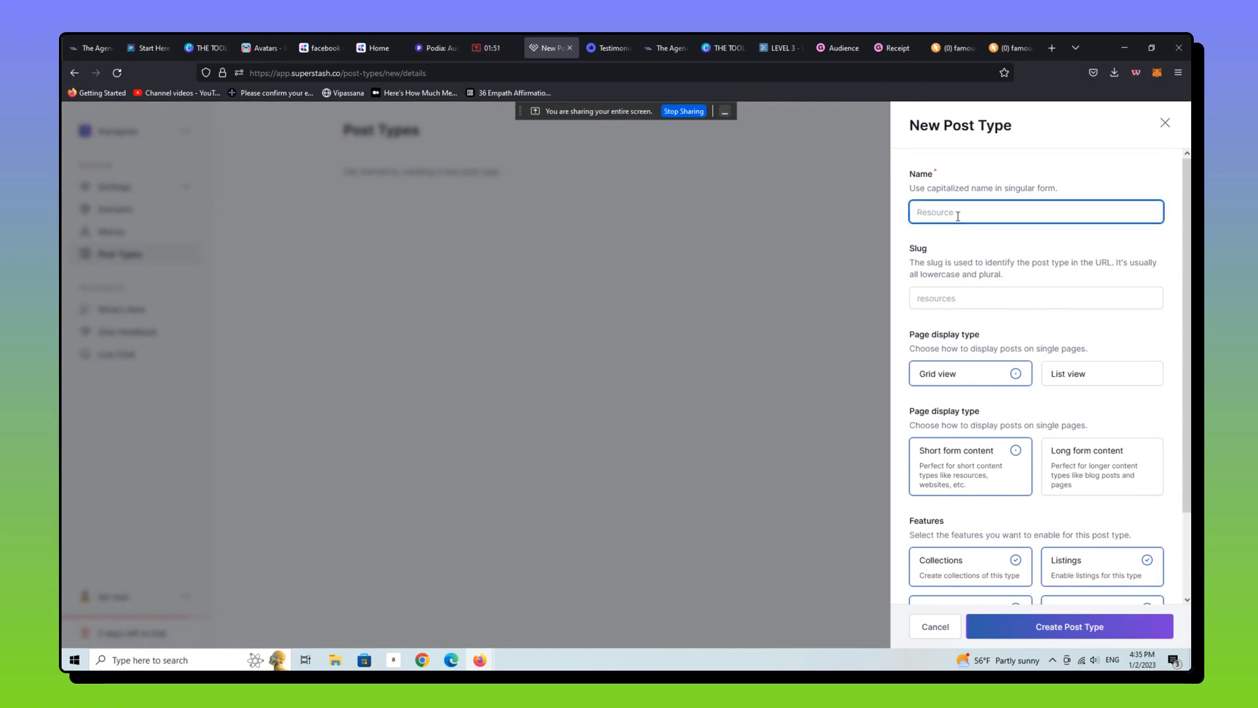
type("Re")
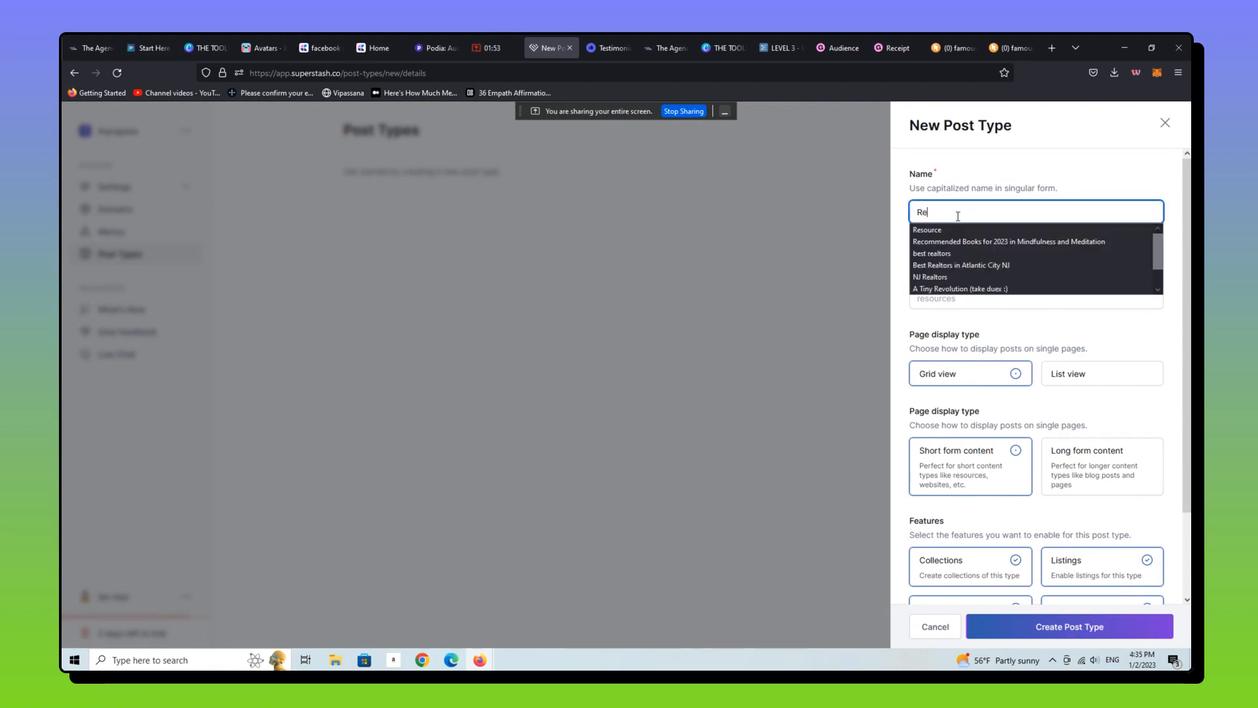
type("source")
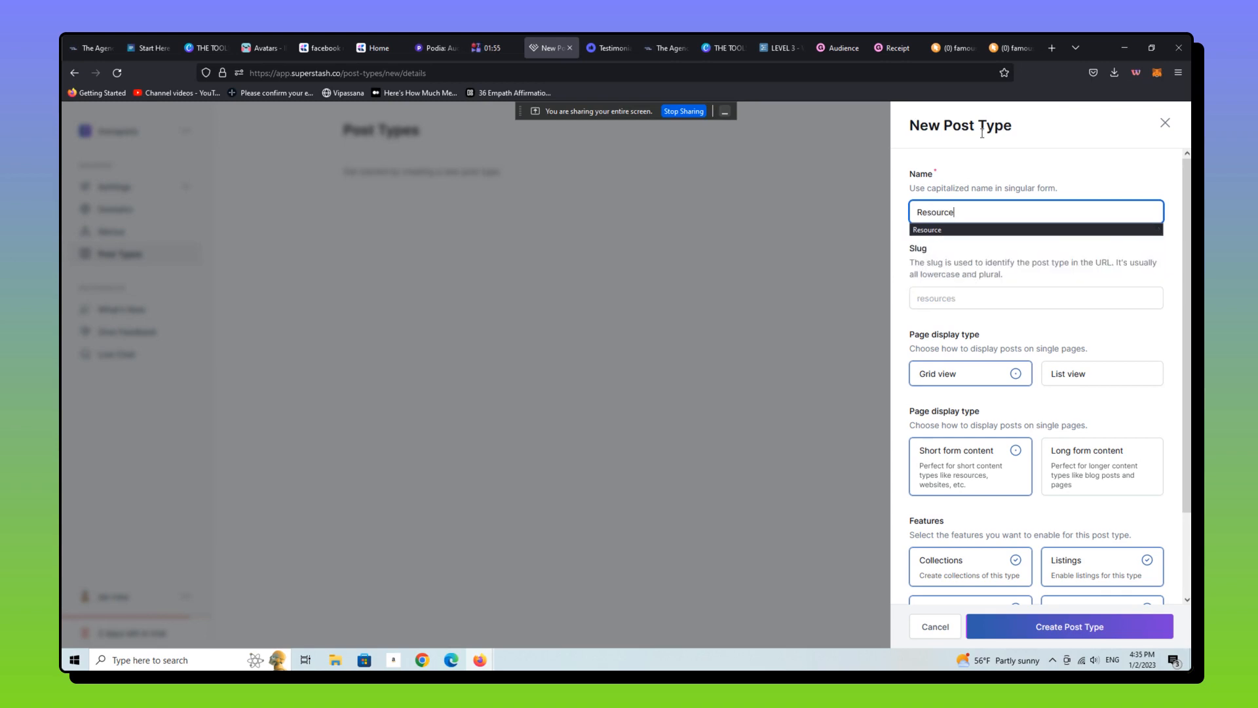
left_click(1081, 163)
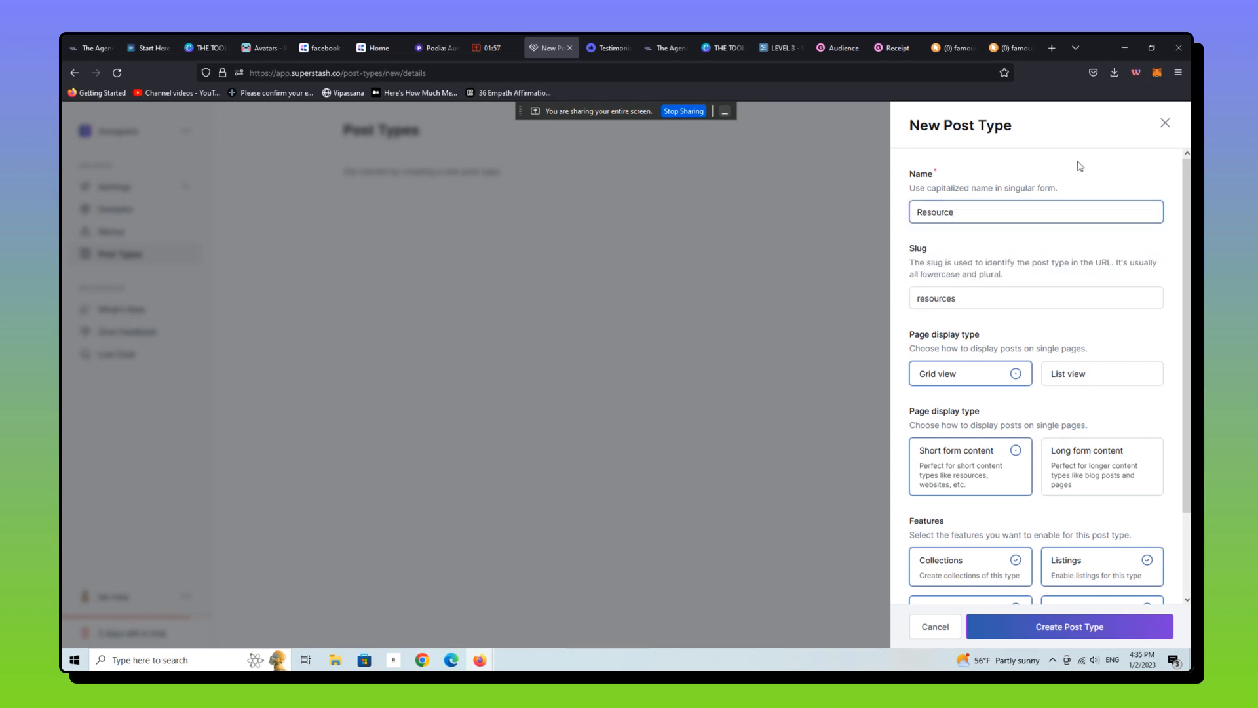
- Enable the Comments and Votes features, create the Resource post type, and close its edit form
scroll(1178, 223, "down", 3)
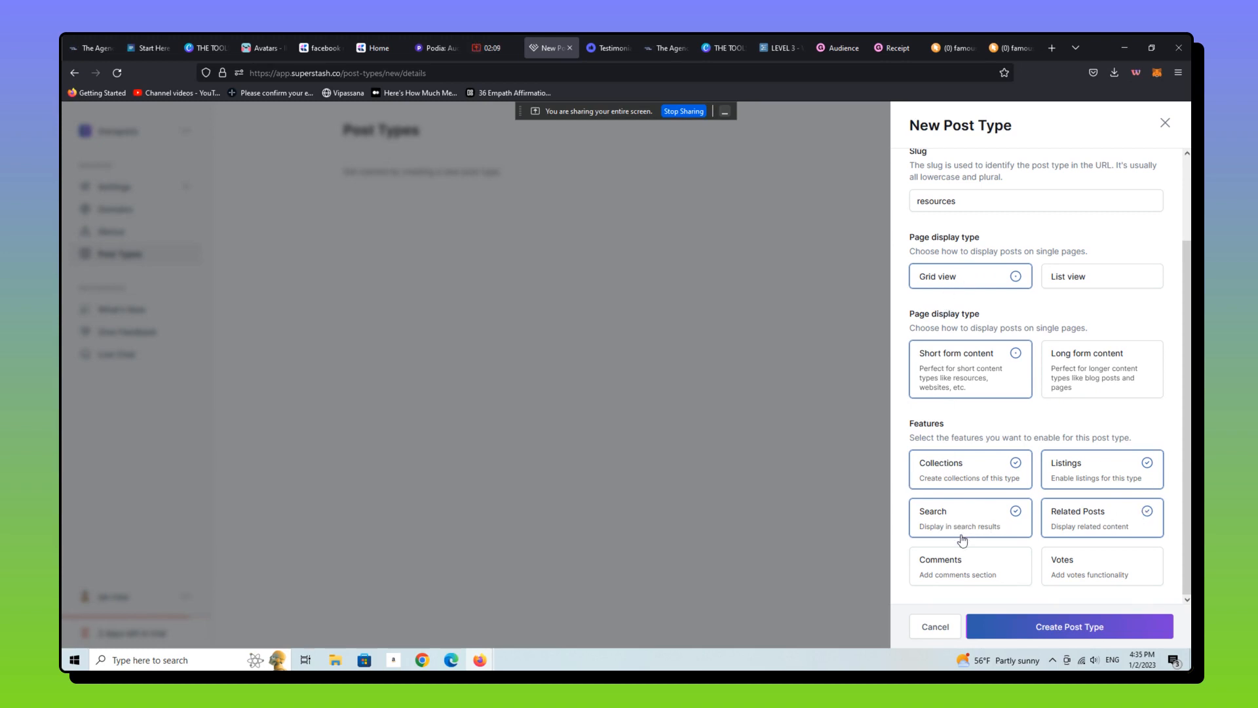
left_click(949, 572)
left_click(1073, 577)
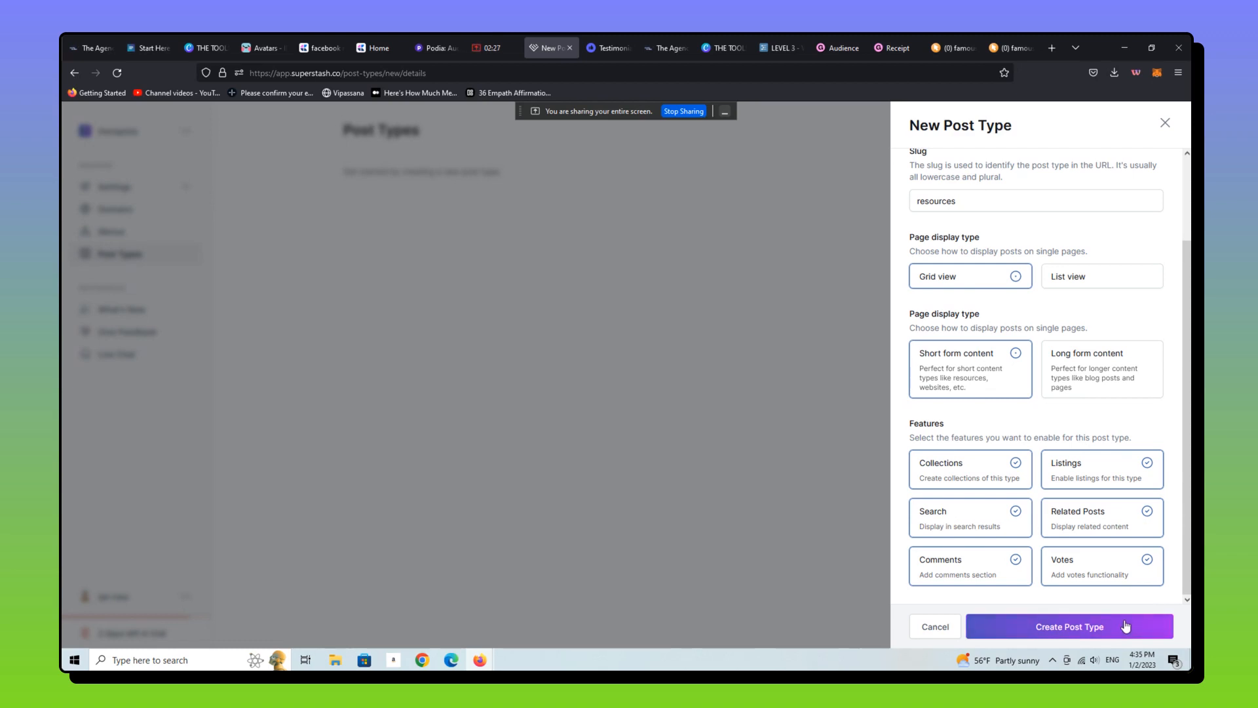
left_click(1088, 624)
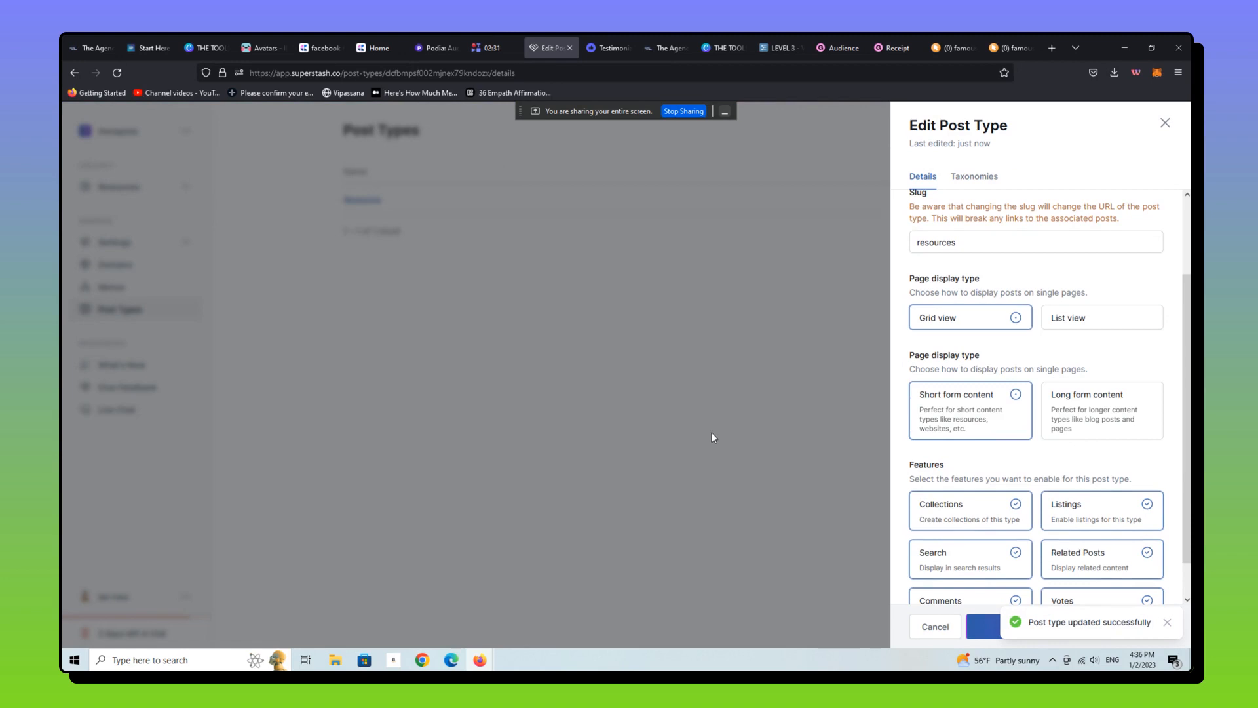
left_click(829, 340)
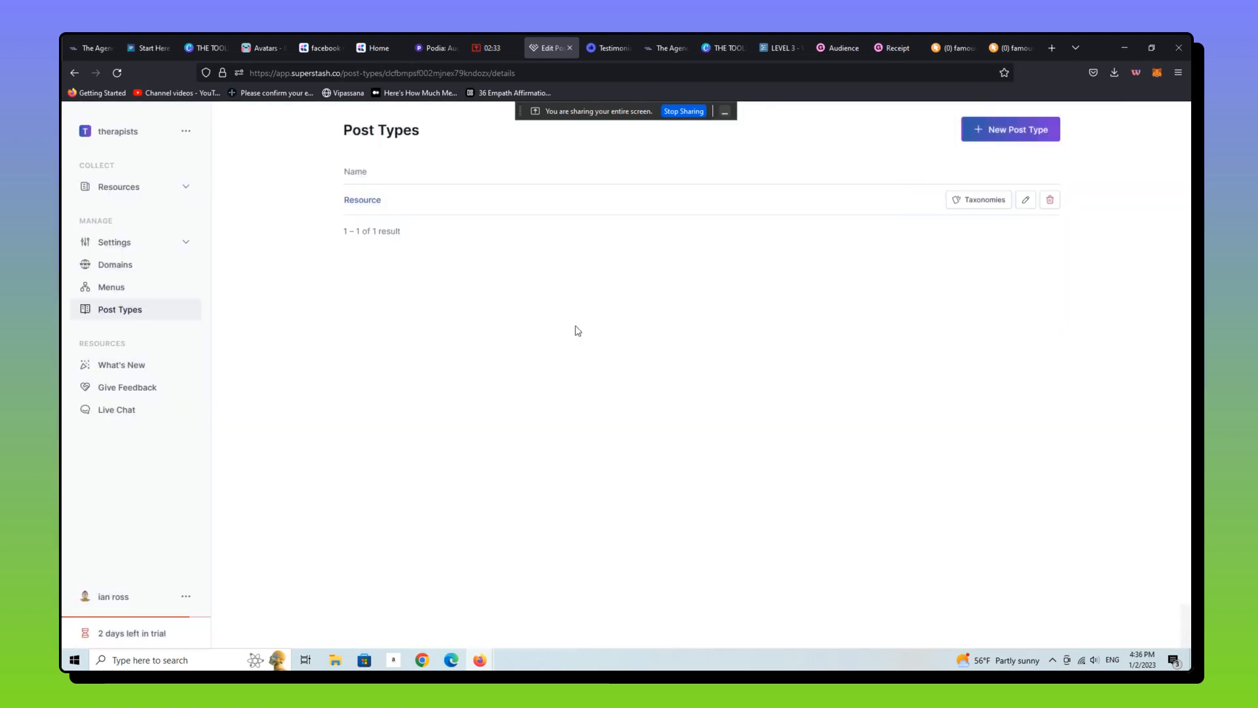
- Add a taxonomy named "Collection" to the Resource post type and close the post type's settings
left_click(1024, 202)
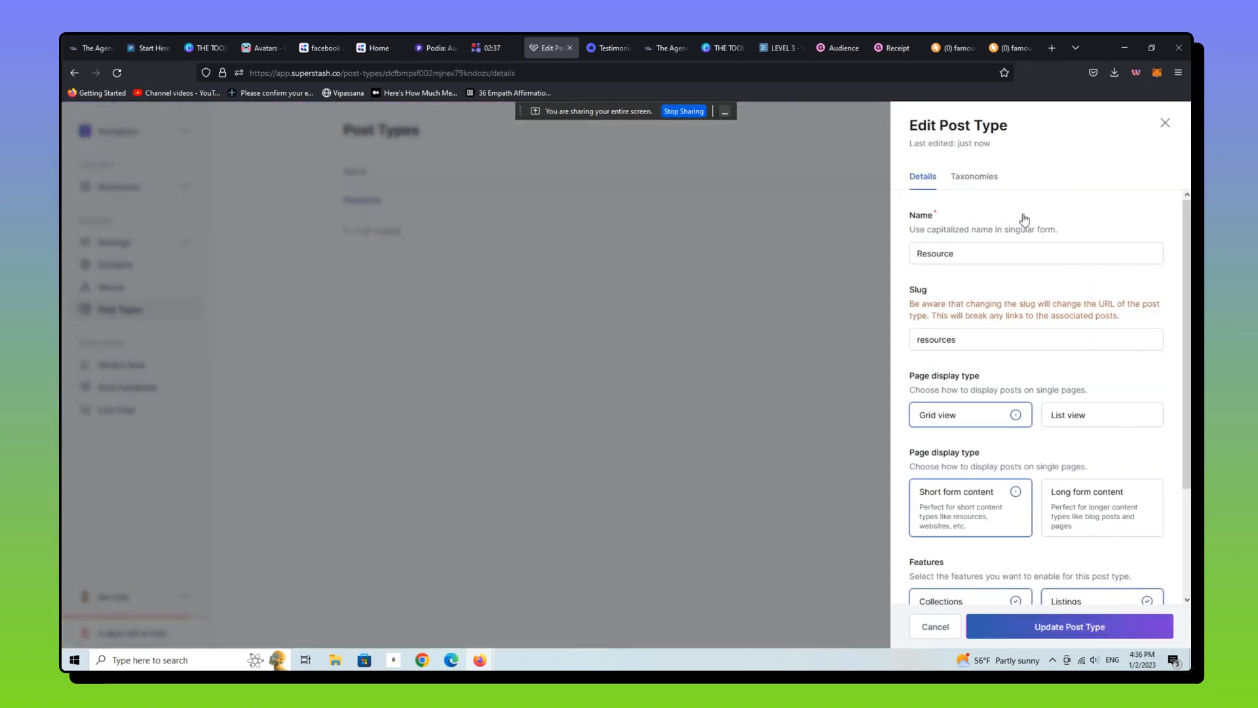
left_click(983, 189)
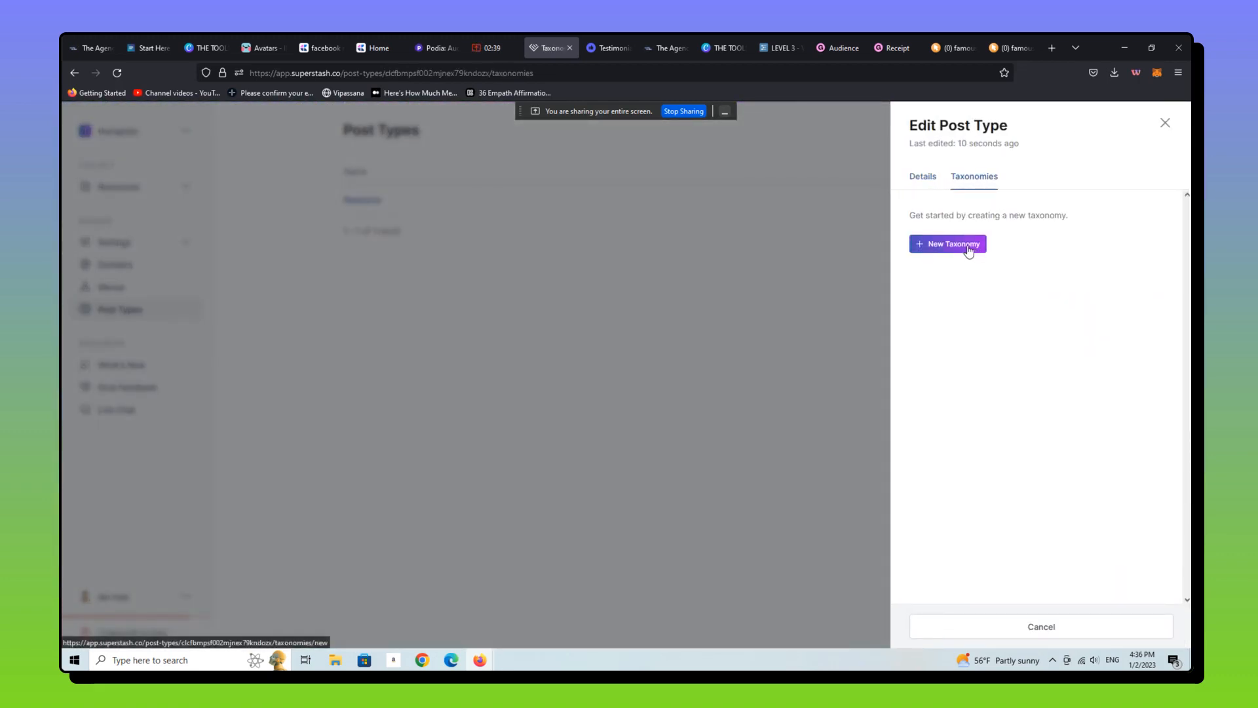
left_click(970, 247)
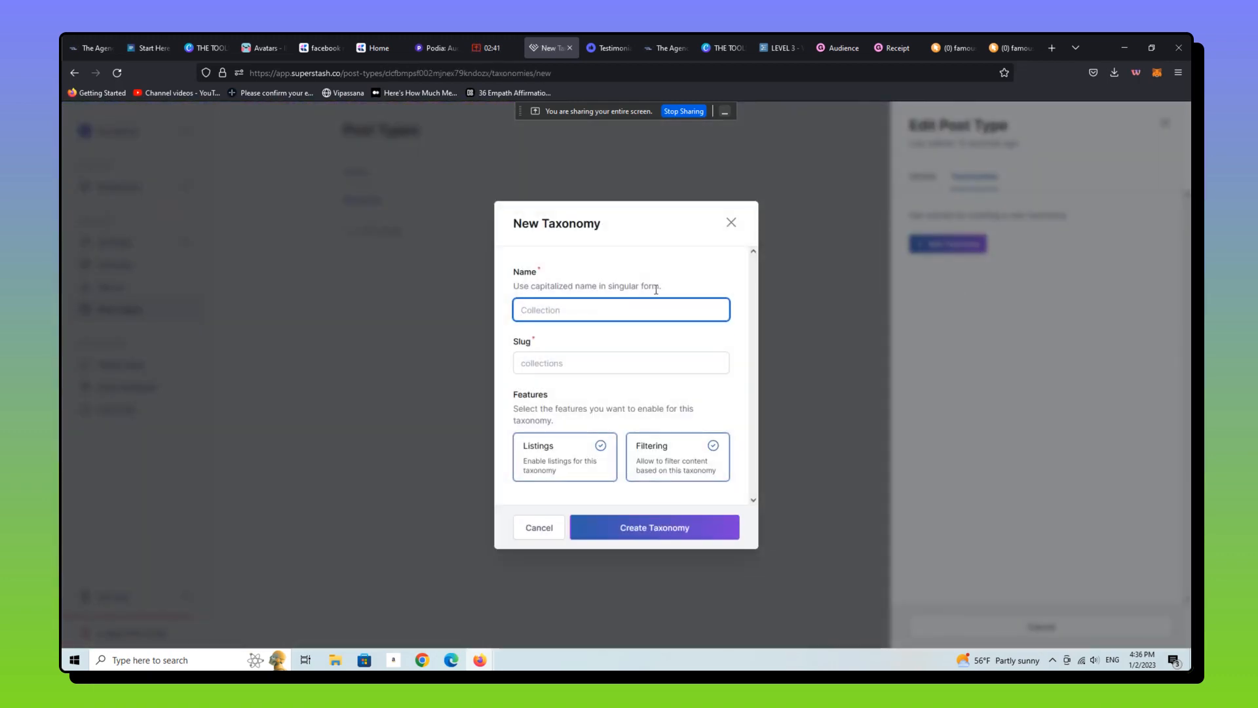
type("Collection")
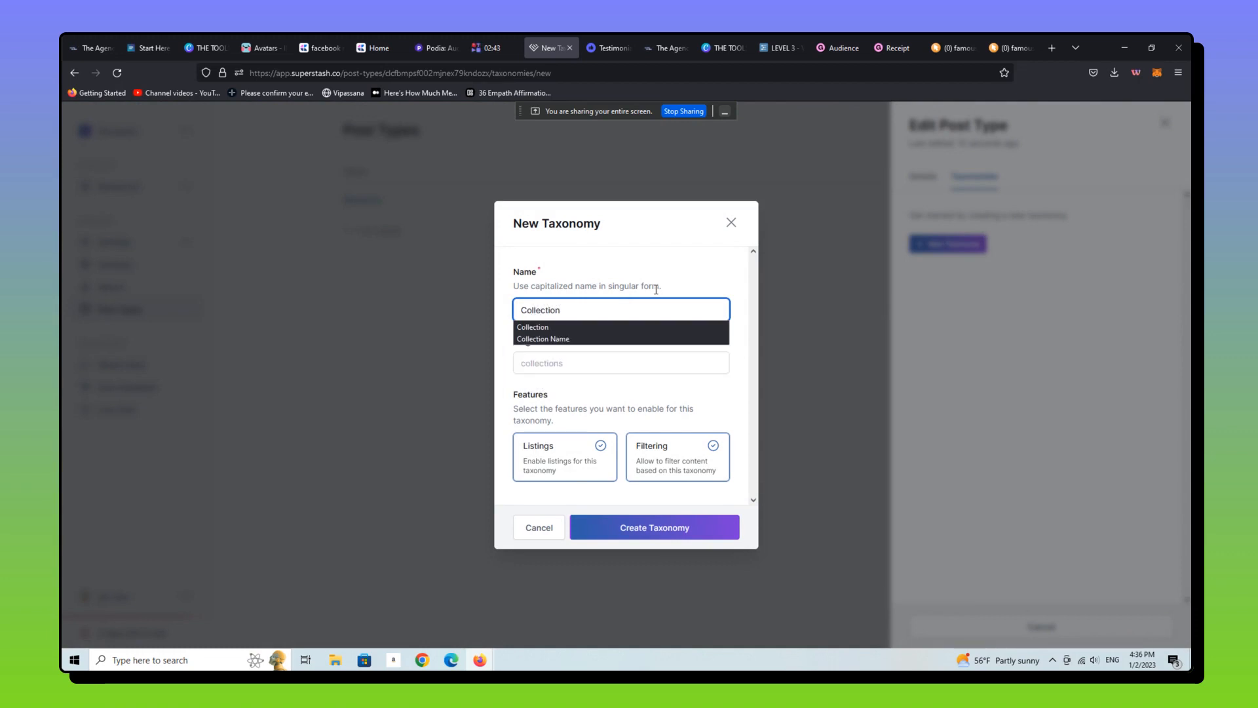
left_click(738, 400)
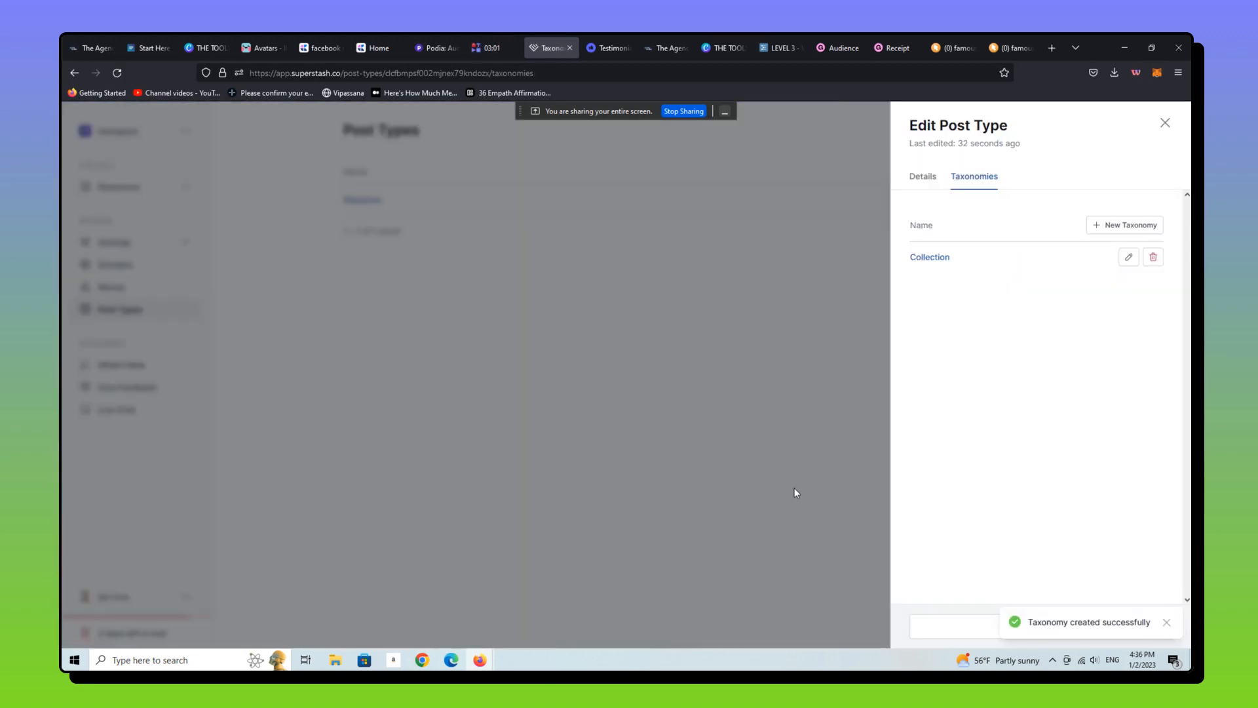
left_click(1165, 122)
- Start a new collection under Resources and title it "Featured"
left_click(177, 189)
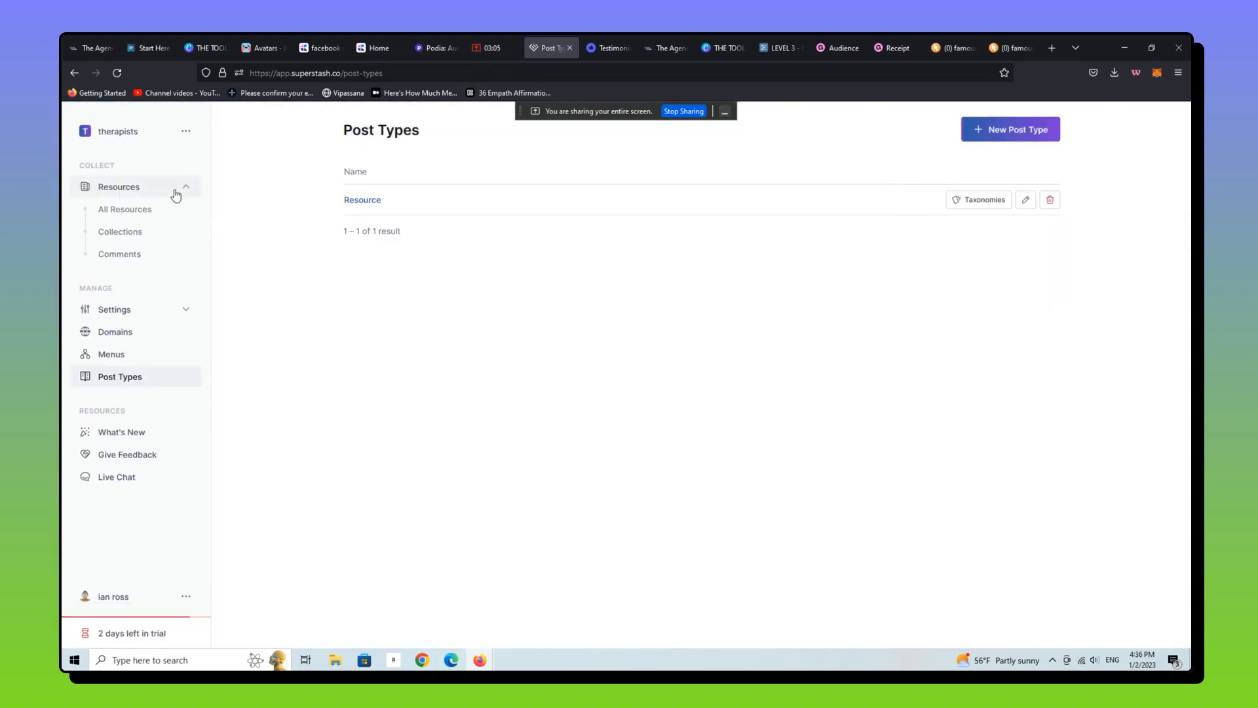
left_click(154, 237)
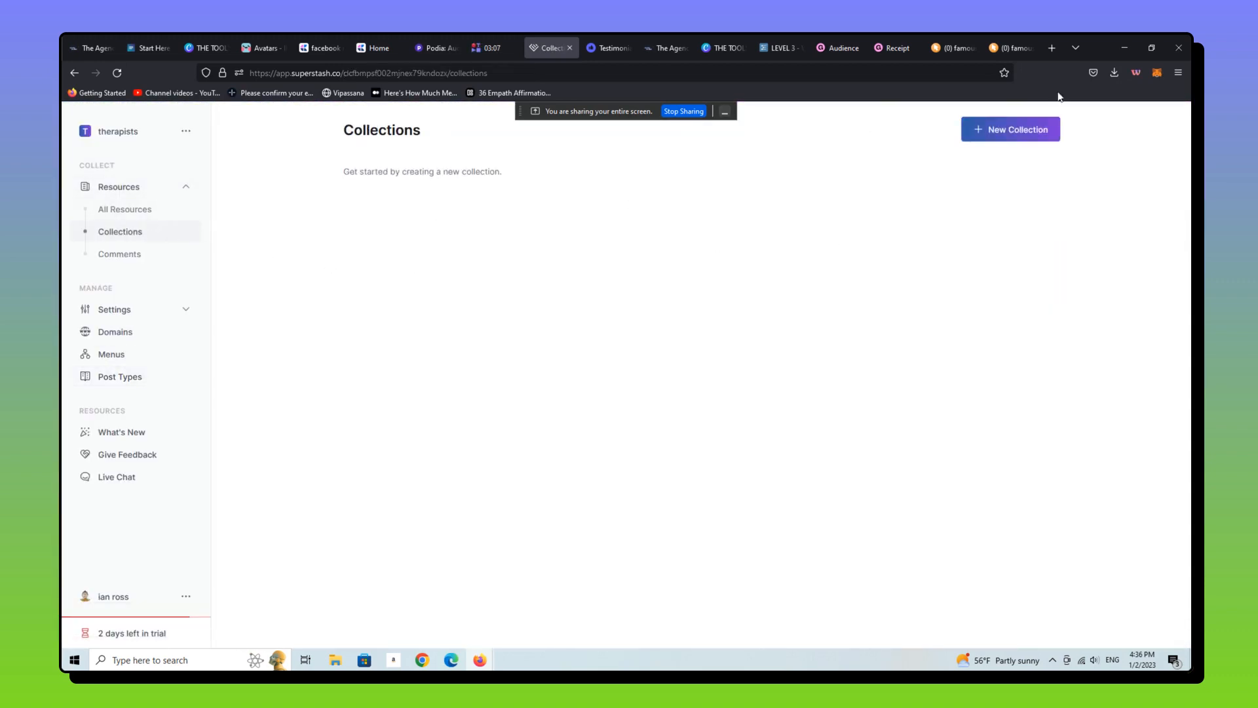
left_click(1042, 136)
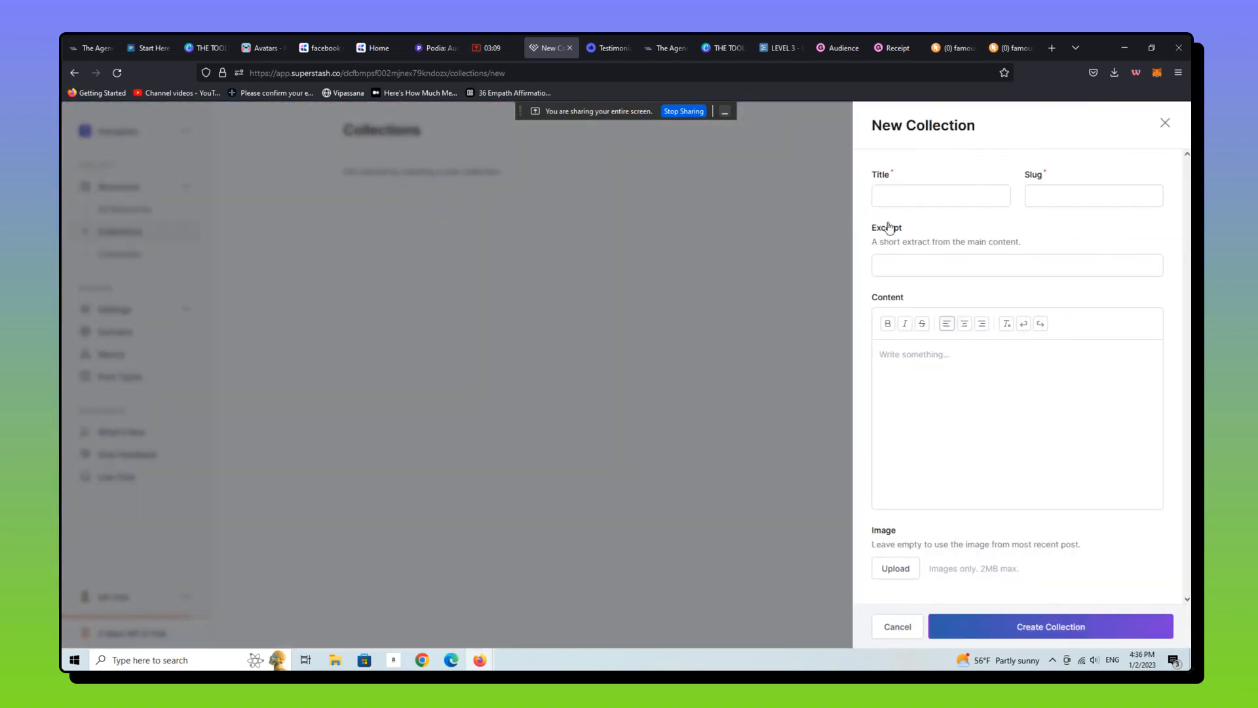
left_click(901, 195)
type("Featured")
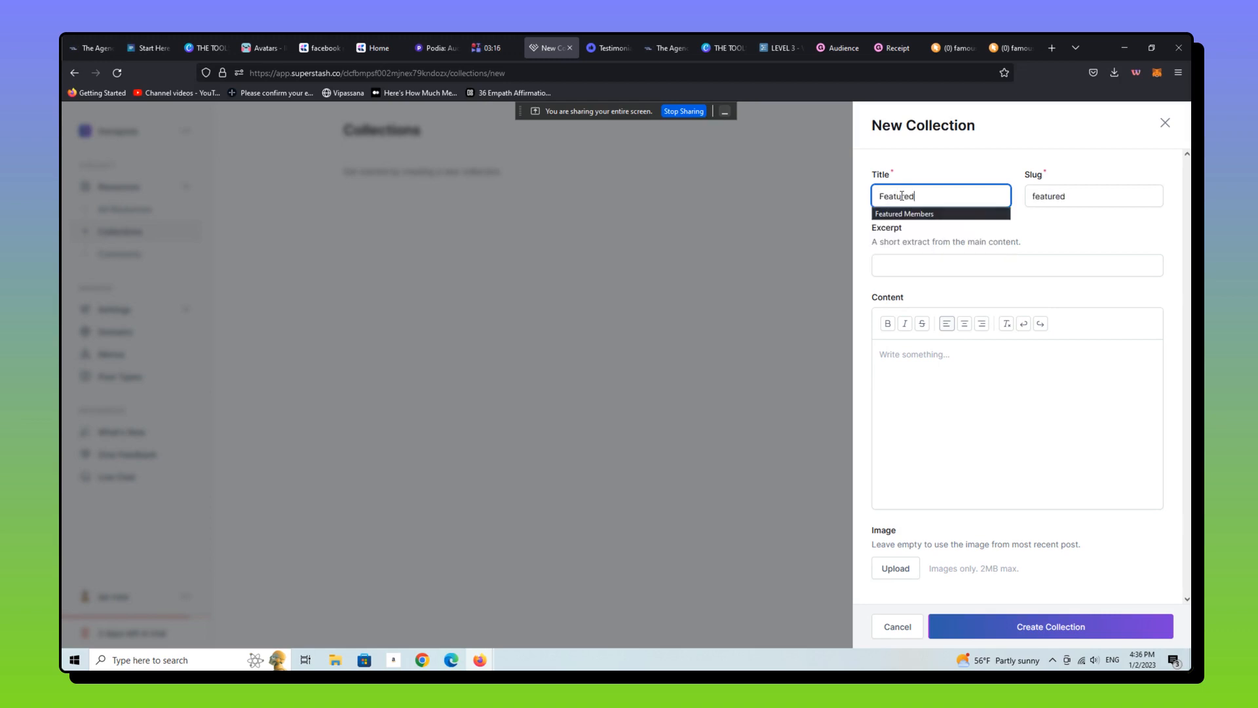
- Set the collection's excerpt to "These are the therapists we are featuring on our community in 2023"
left_click(962, 260)
type("These")
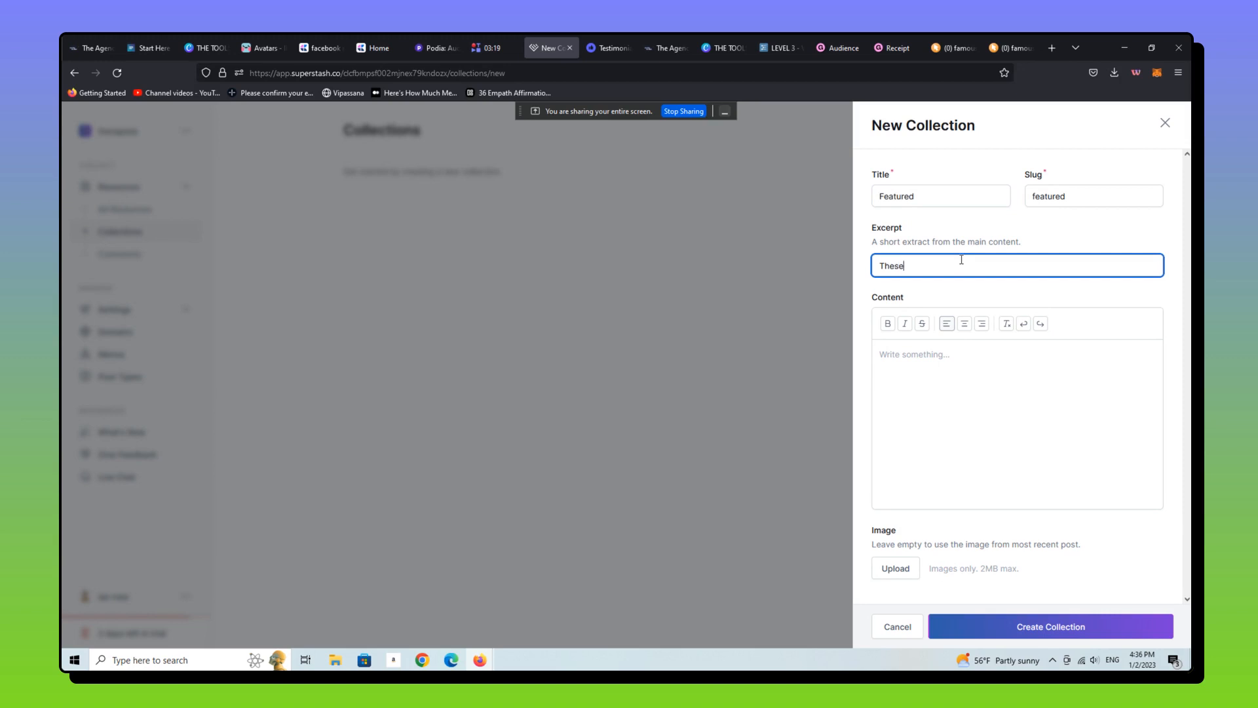
type(" are the therapists we are featuring in Philadelp")
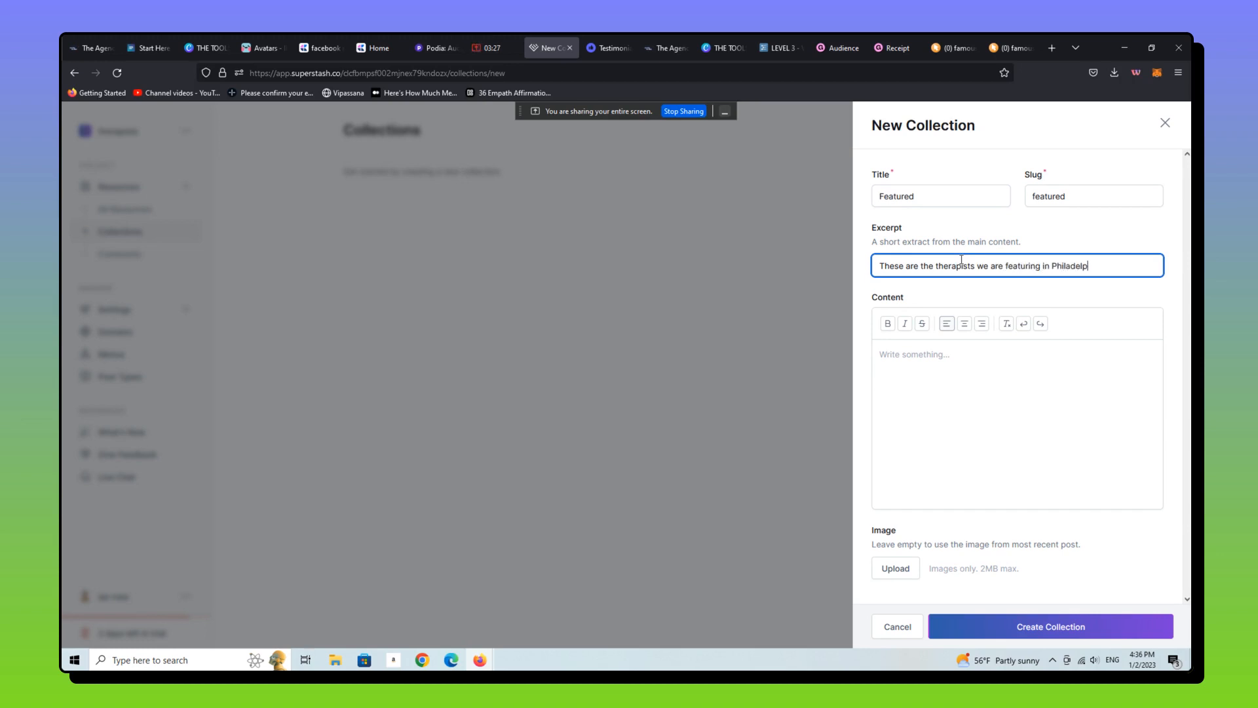
type("hia")
key("BackSpace")
key("BackSpace")
key("BackSpace")
key("BackSpace")
key("BackSpace")
key("BackSpace")
key("BackSpace")
key("BackSpace")
key("BackSpace")
key("BackSpace")
key("BackSpace")
key("BackSpace")
key("BackSpace")
key("BackSpace")
key("BackSpace")
key("BackSpace")
key("BackSpace")
key("BackSpace")
key("BackSpace")
type("on ouro")
key("BackSpace")
key("BackSpace")
key("BackSpace")
type("commu")
type("23")
- Enter the collection content "This is a collection of the best vetted, most voted and highly rated therapists in our community - as voted BY the community! Enjoy!"
left_click(937, 388)
type("This is")
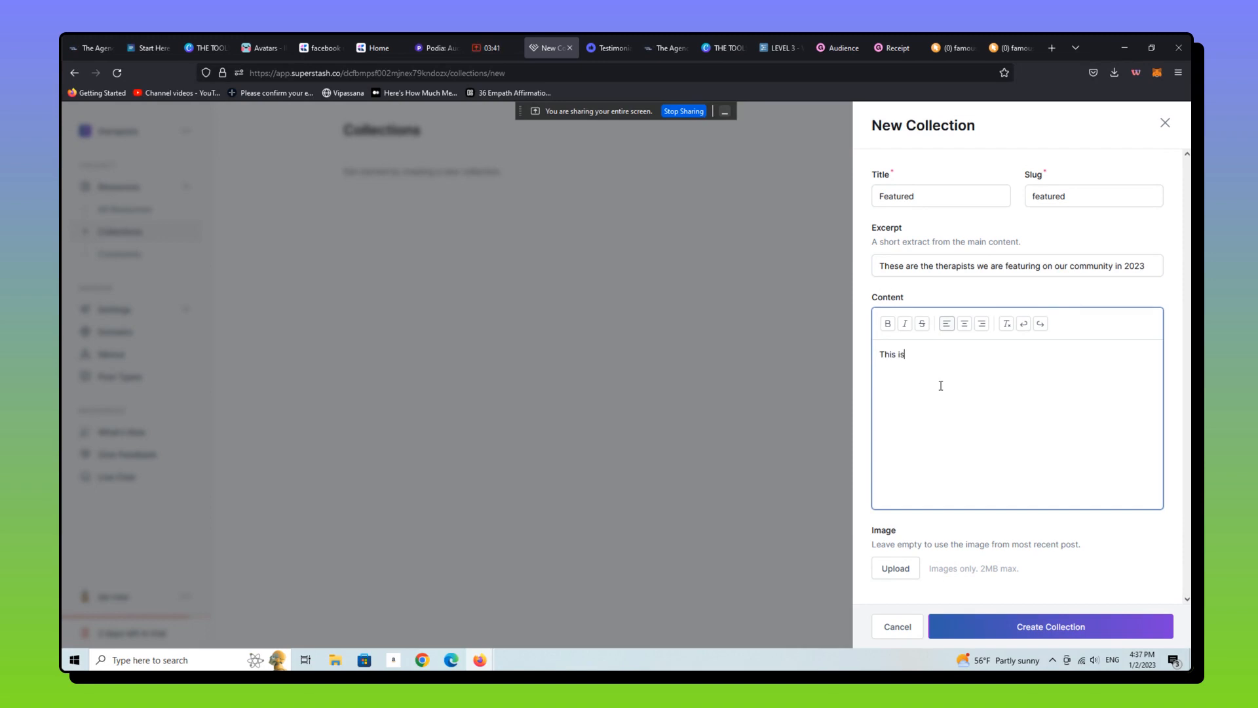
type(" a collection of the best vetted, most")
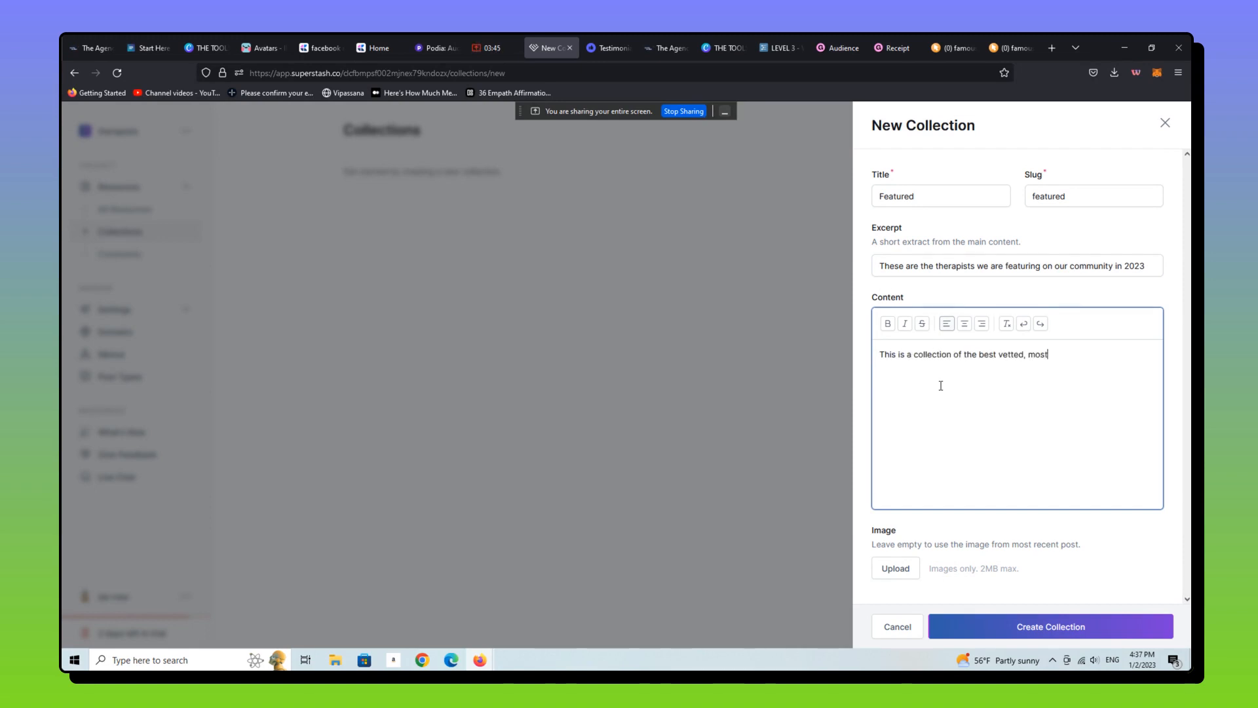
type(" voted and highly rated therapists")
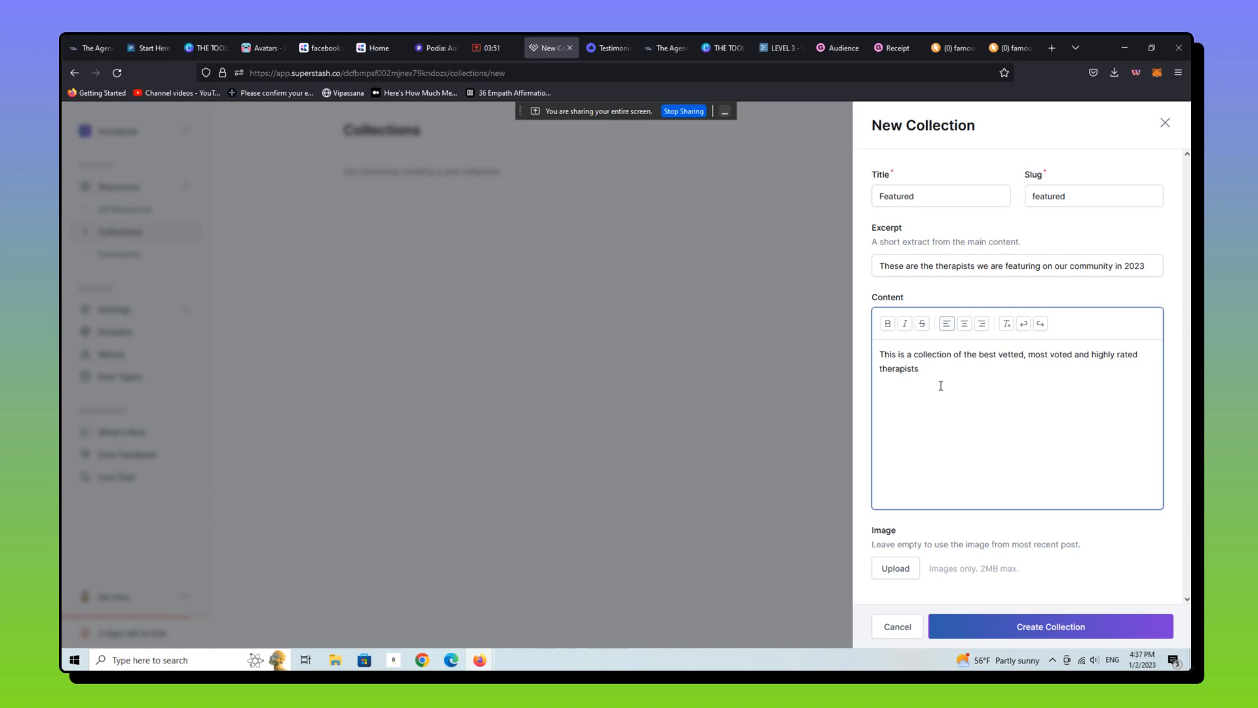
type(" in our commuit")
type("nti")
key("BackSpace")
key("BackSpace")
type("ity - as voted BY the community! E")
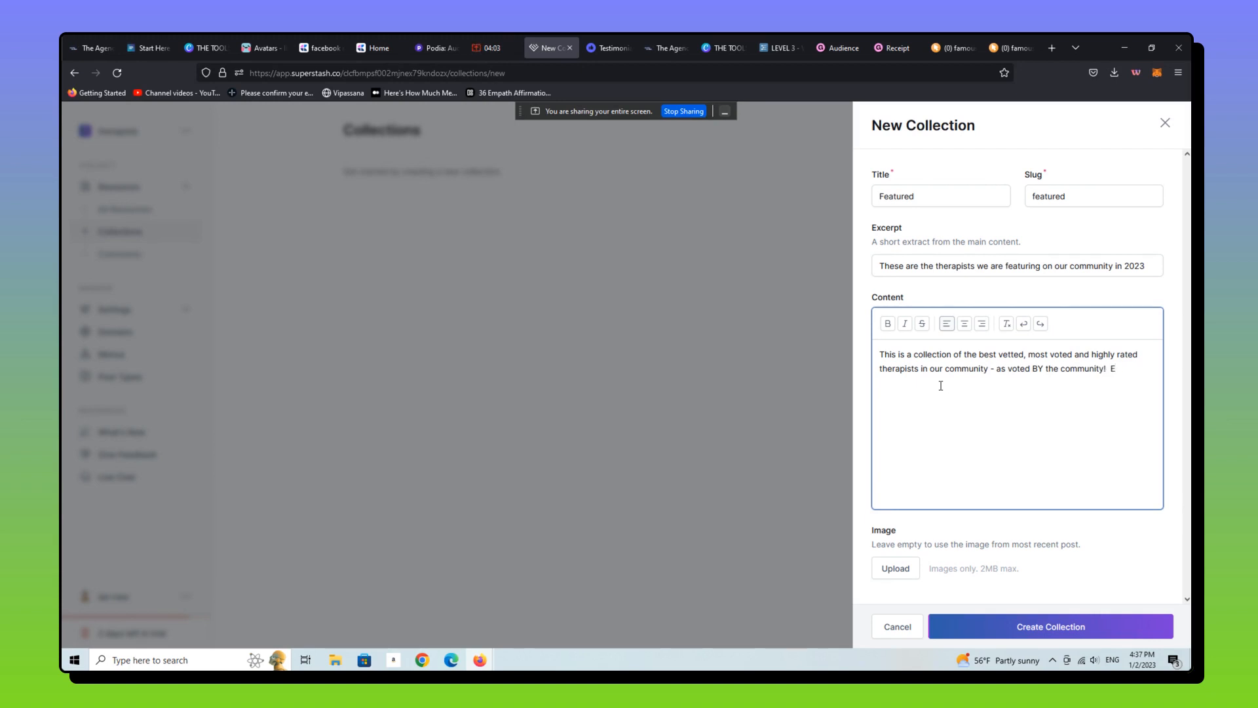
type("njoy!")
- Upload the avatar image 989 from the AVATARS 3 folder and create the Featured collection
left_click(896, 575)
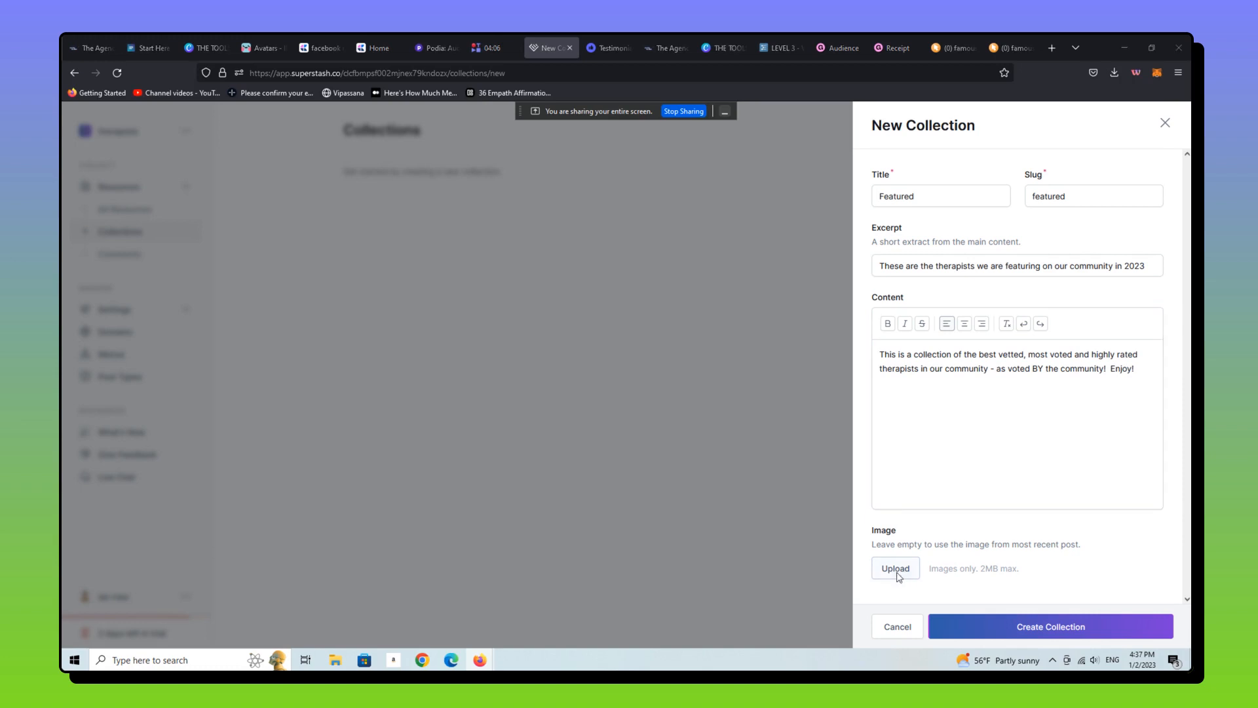
left_click(656, 232)
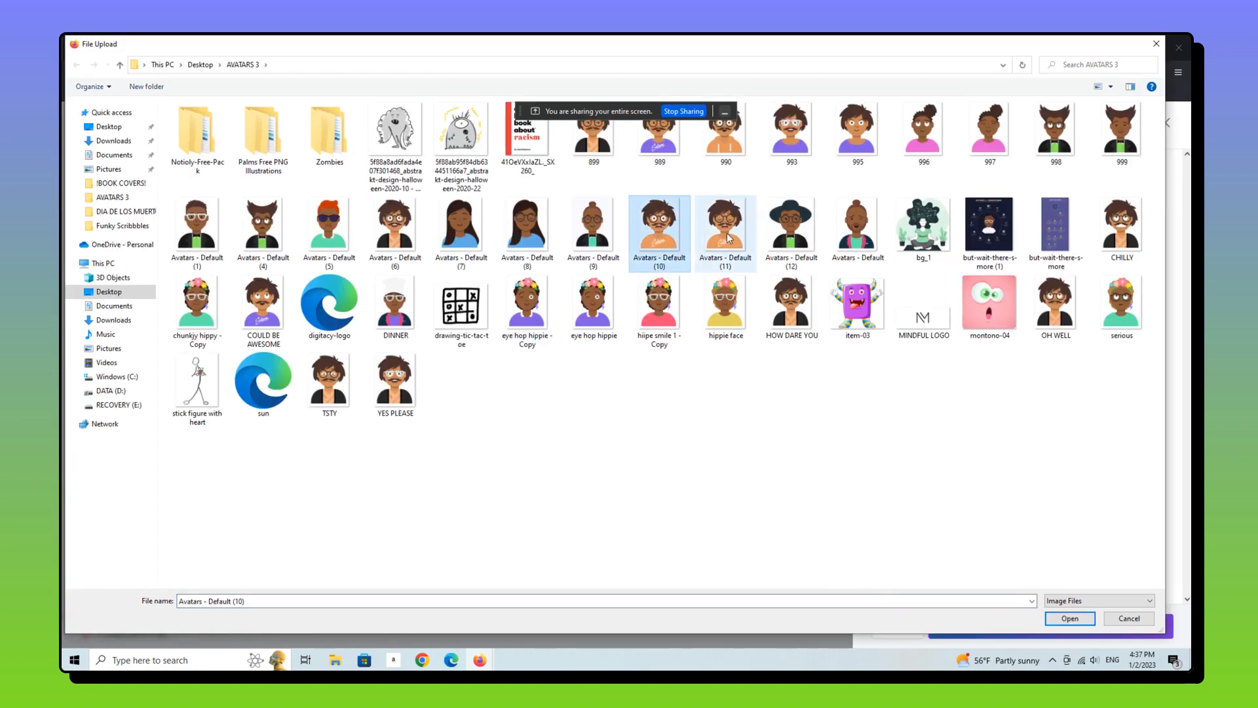
left_click(666, 156)
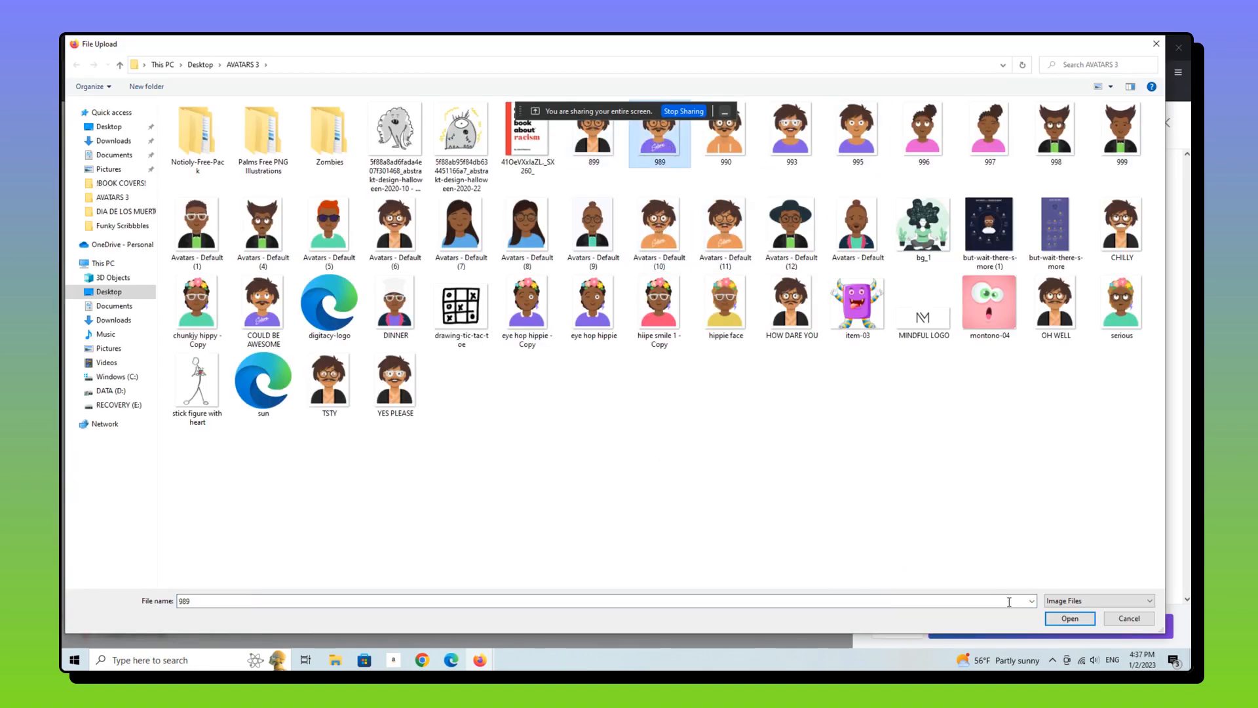
left_click(1074, 620)
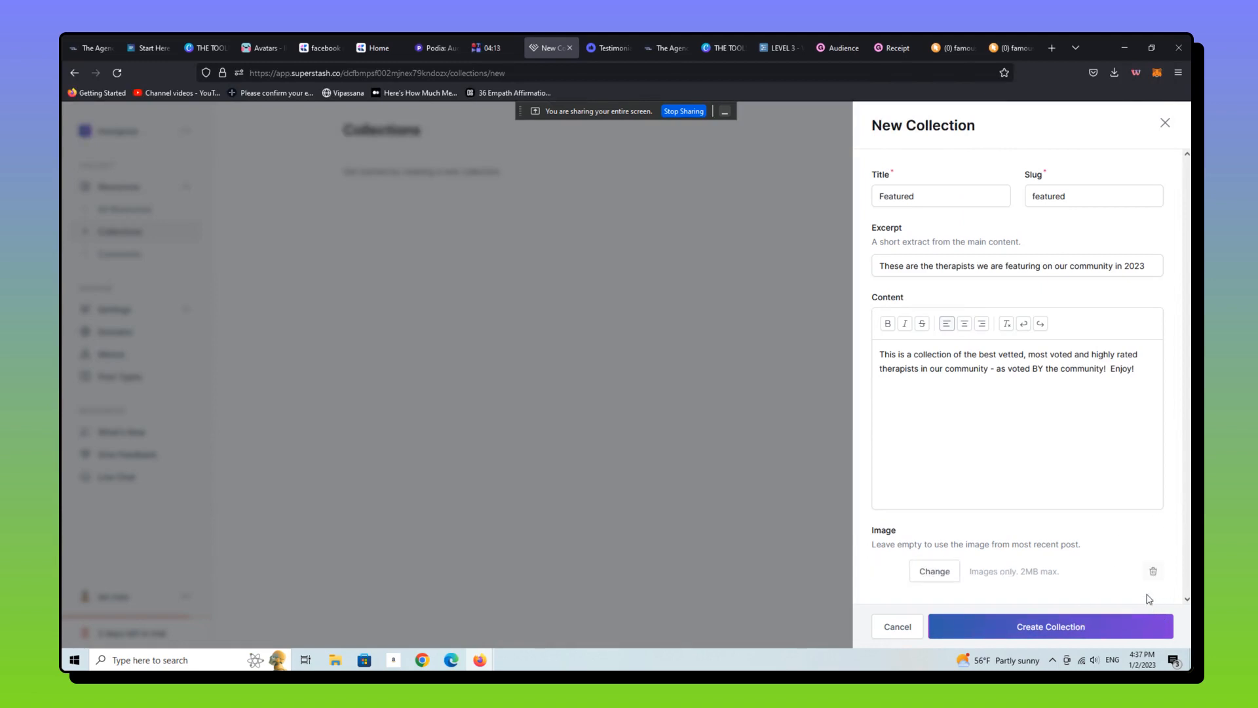
left_click(1042, 624)
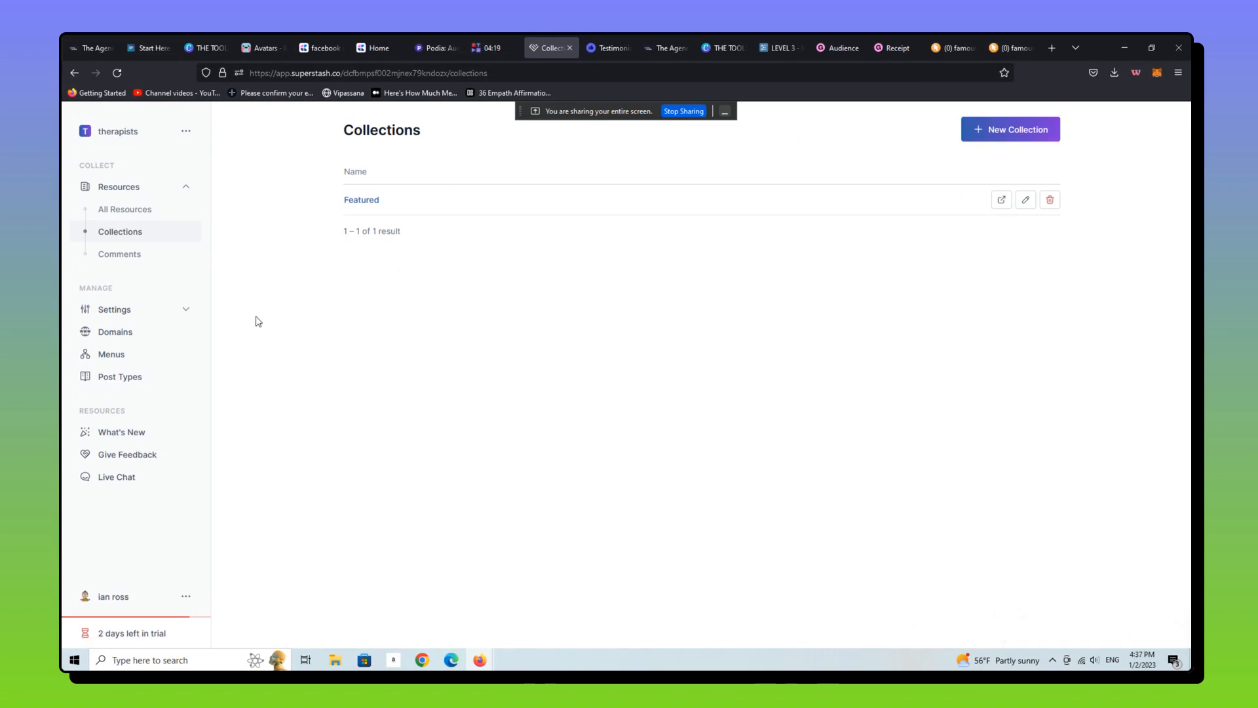
- Start a new resource and enter the therapist's full name as its title
left_click(123, 213)
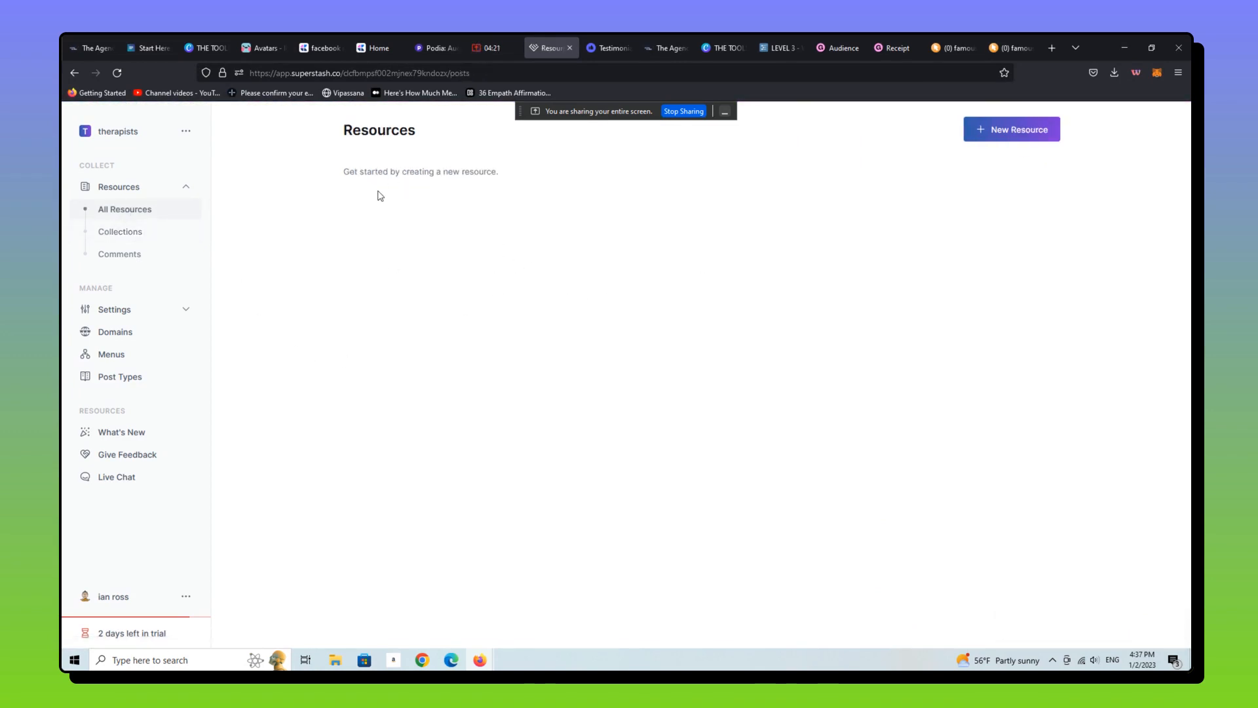
left_click(1015, 134)
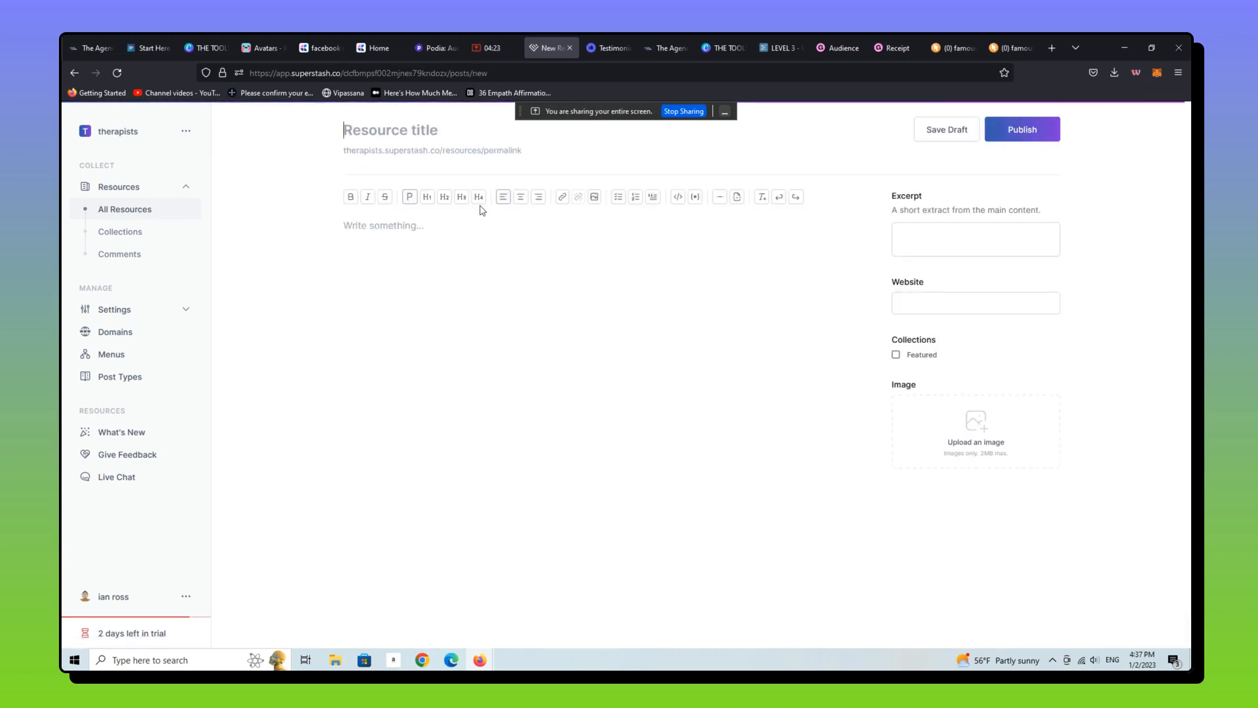
left_click(460, 136)
type("Joe Blow")
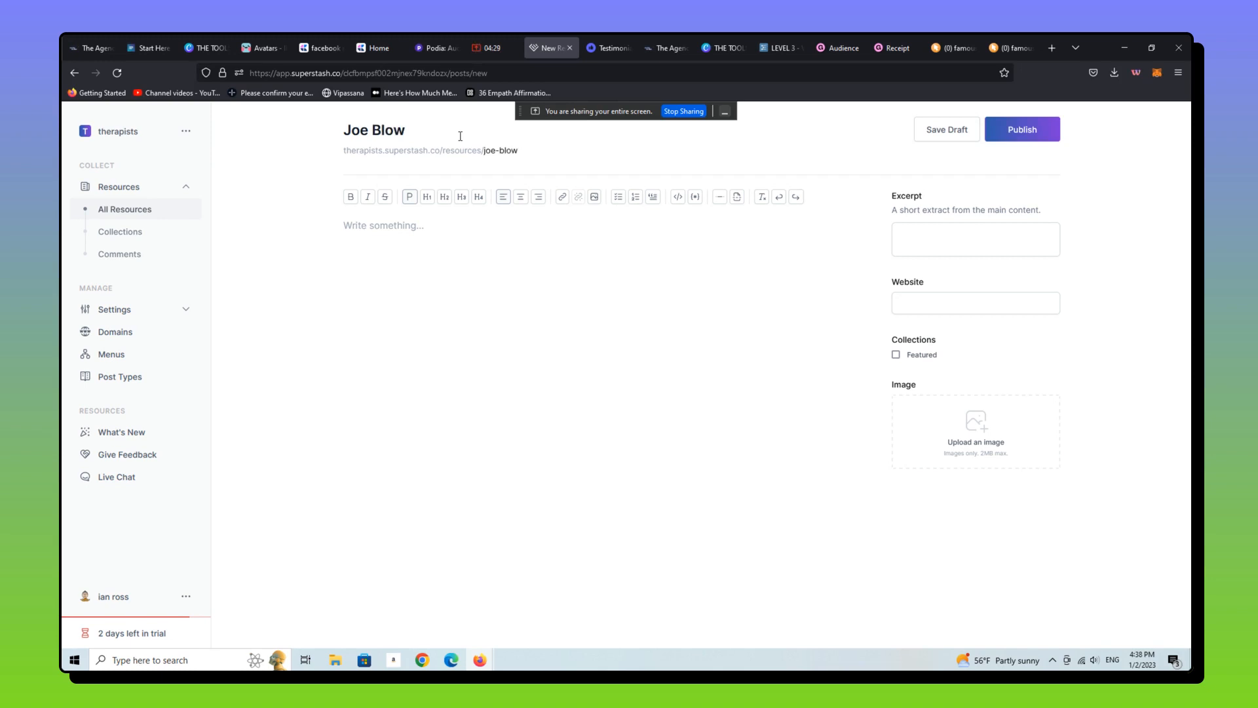
left_click(896, 356)
left_click(926, 300)
type("htt")
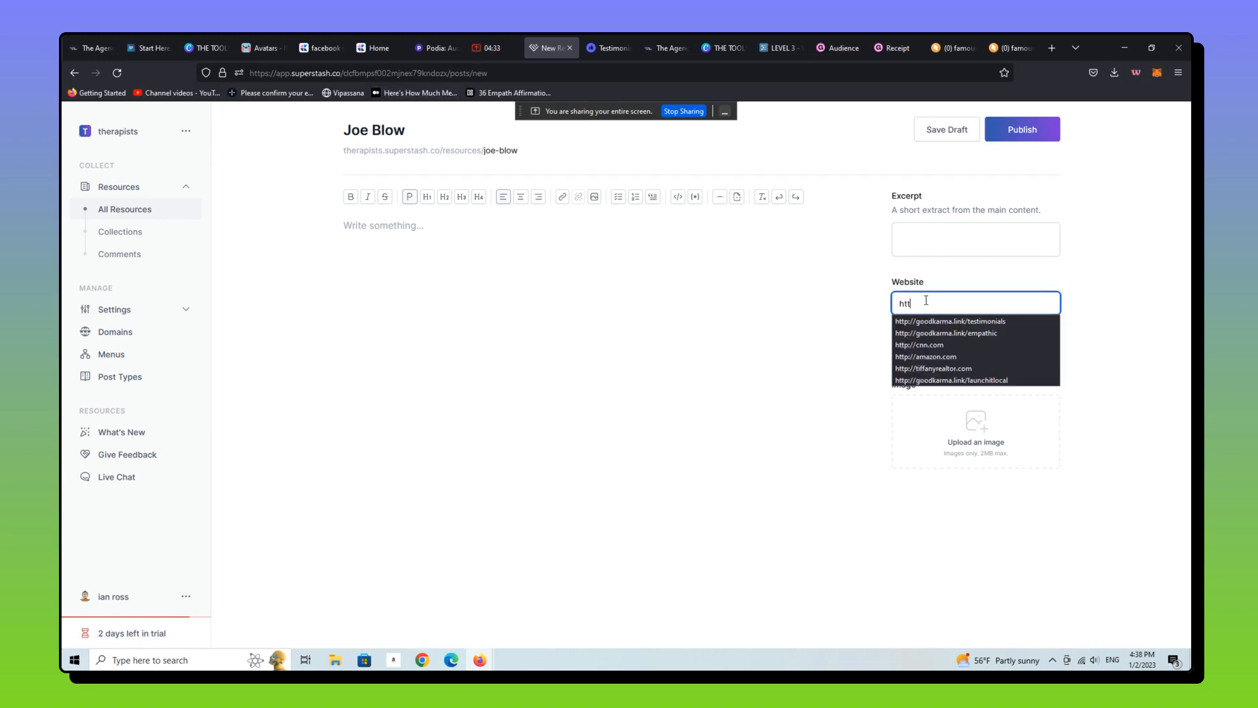
type("p://the")
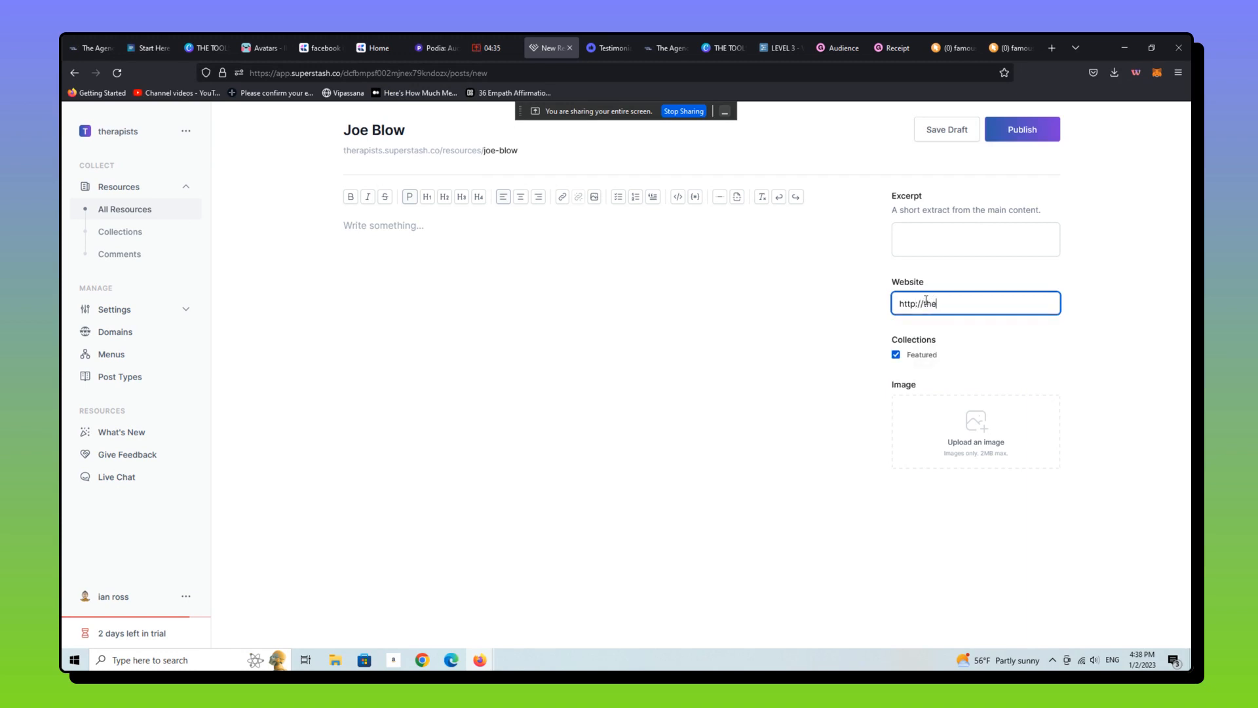
type("rapy.com")
- Write the resource excerpt, introducing the therapist by full name as "quite a therapist", ending "Check out his website for more details, below."
left_click(940, 247)
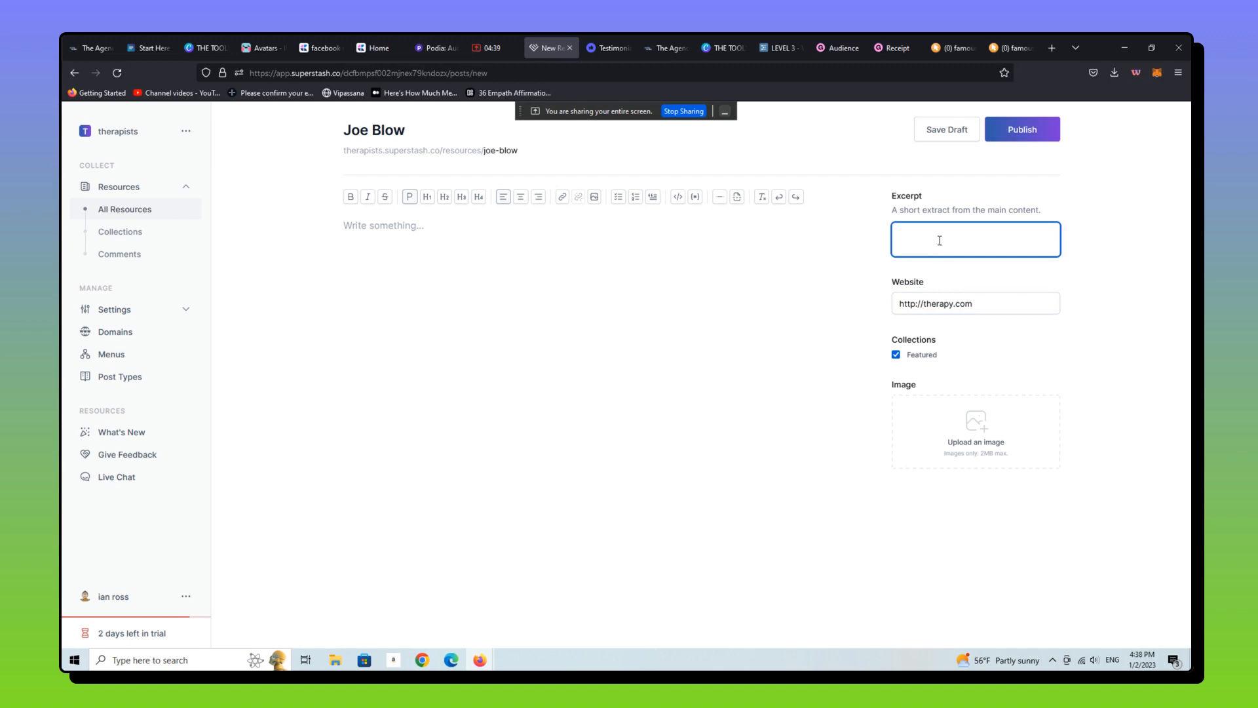
type("this is joe blow - and he is quite a therapist. Che")
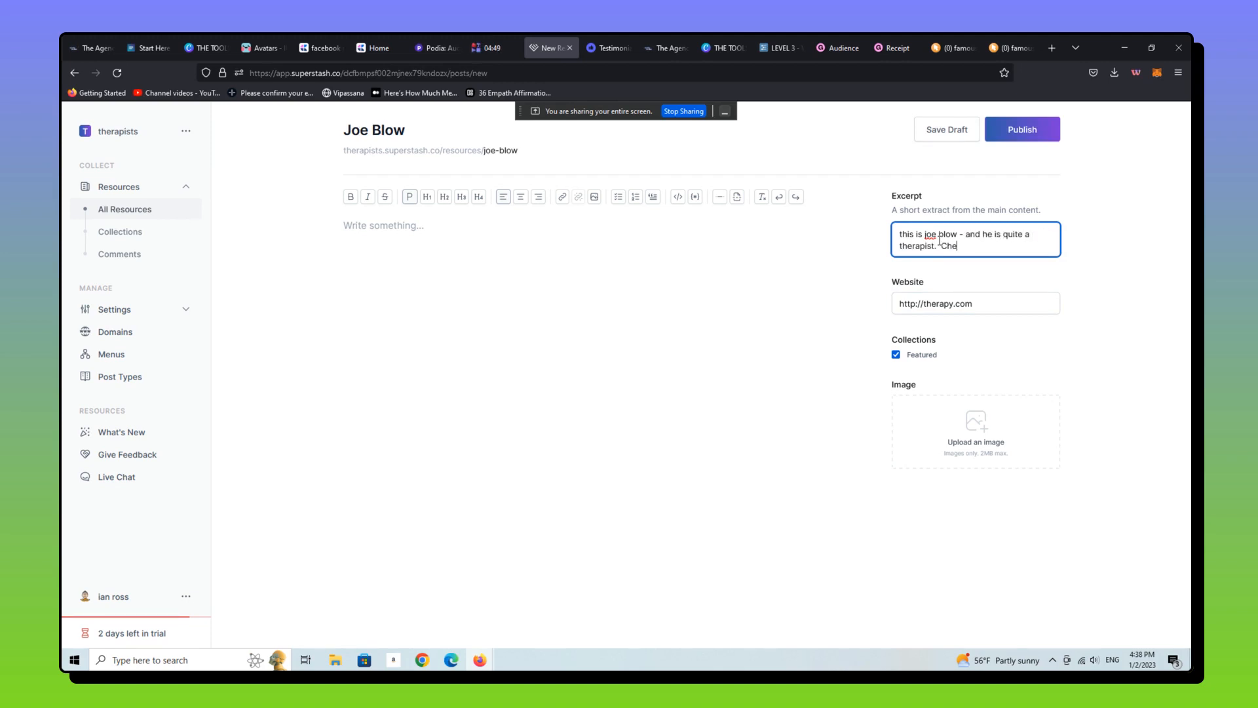
type("ck out his website for more details, below.")
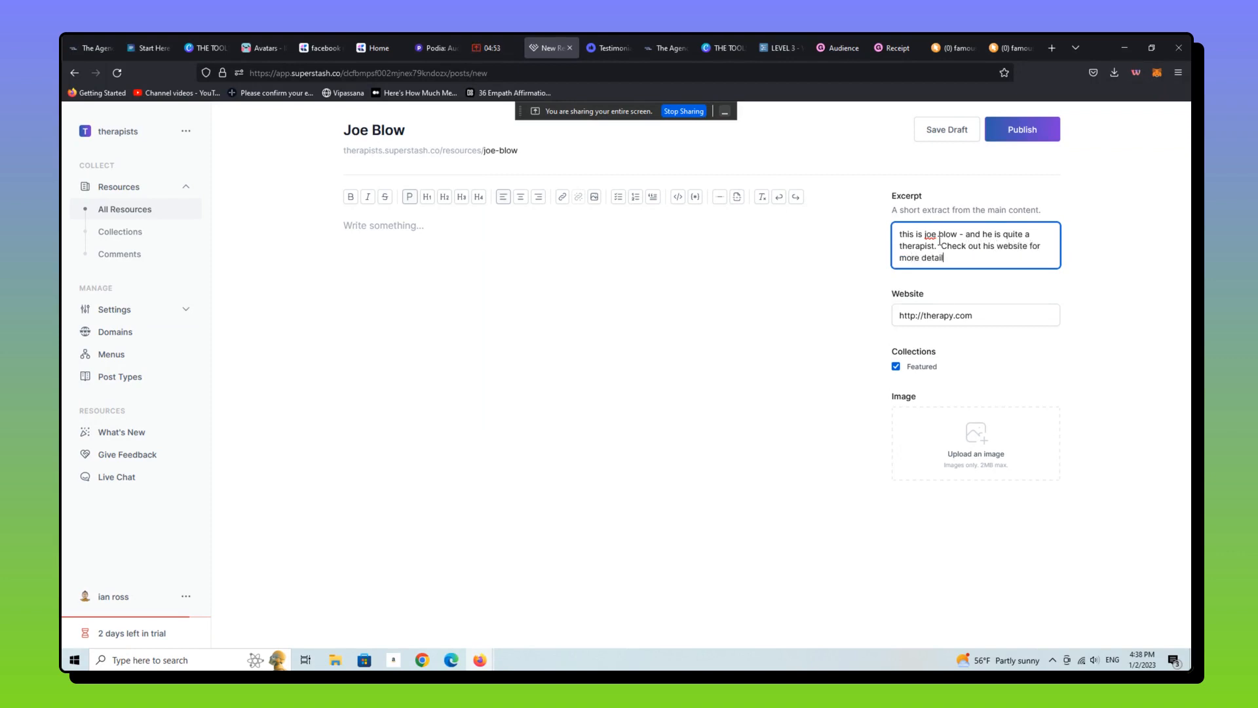
- Begin the body with a first-name greeting and "I graduated with a 2.0 in psychology - and thought of being a bartender for a while. Now,"
left_click(458, 288)
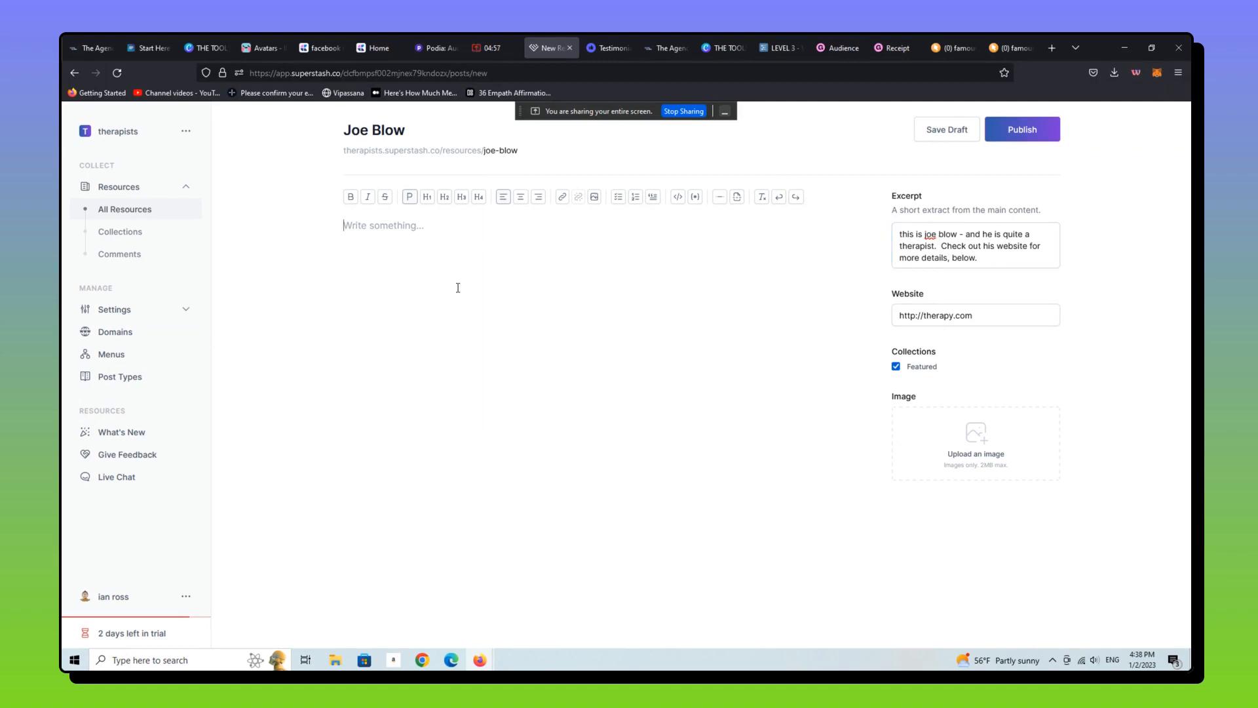
type("Hi, i'm joe - I graduated wit")
type("h a ")
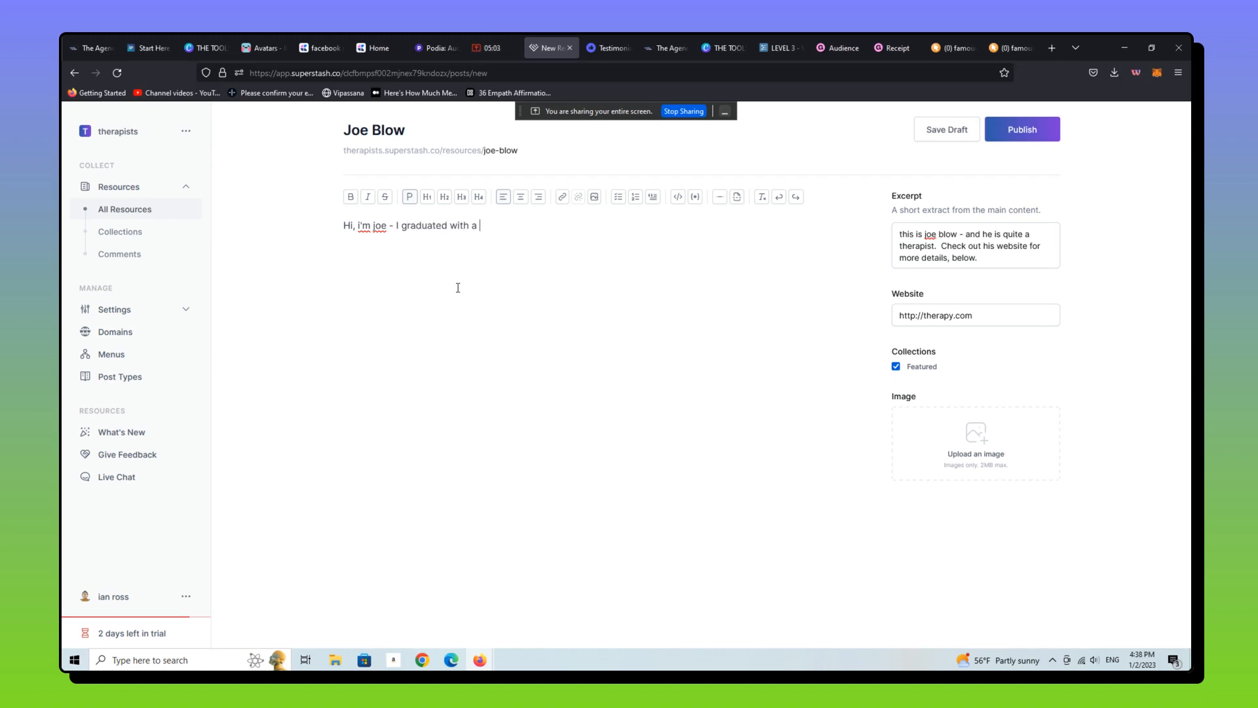
type("12 in psychology - and thought of ")
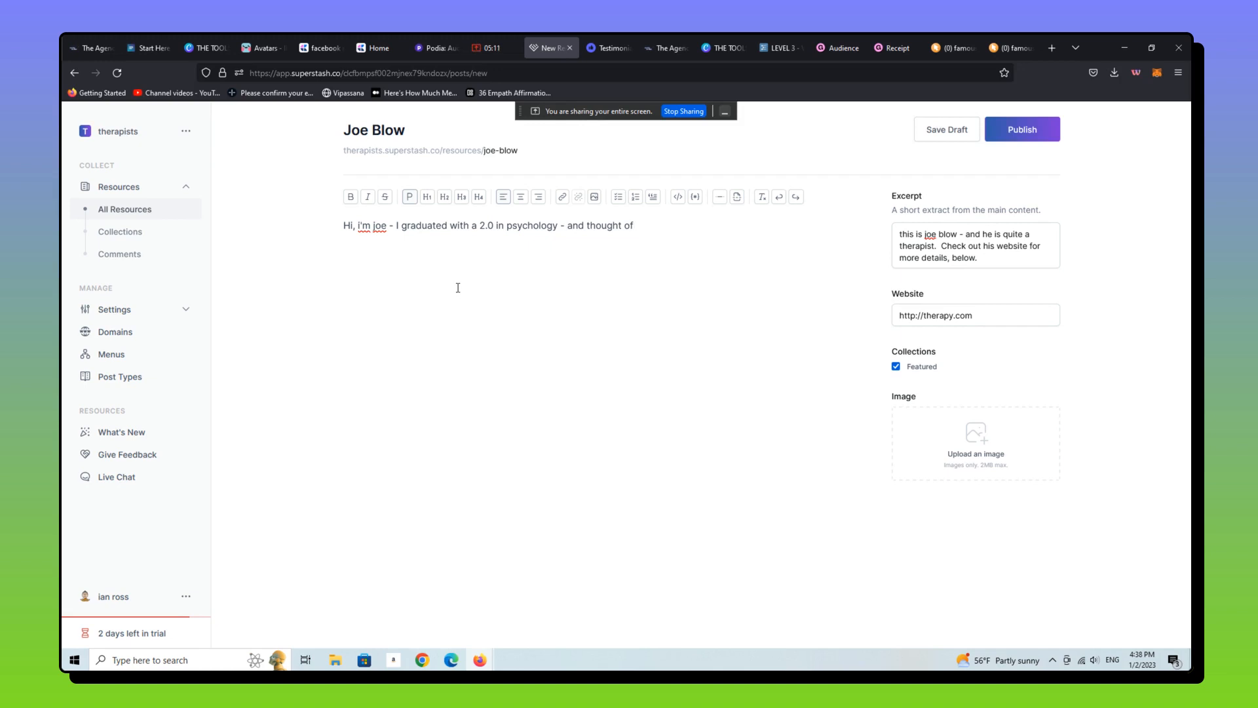
type("being a bat")
type("tender for a while.  Now, ")
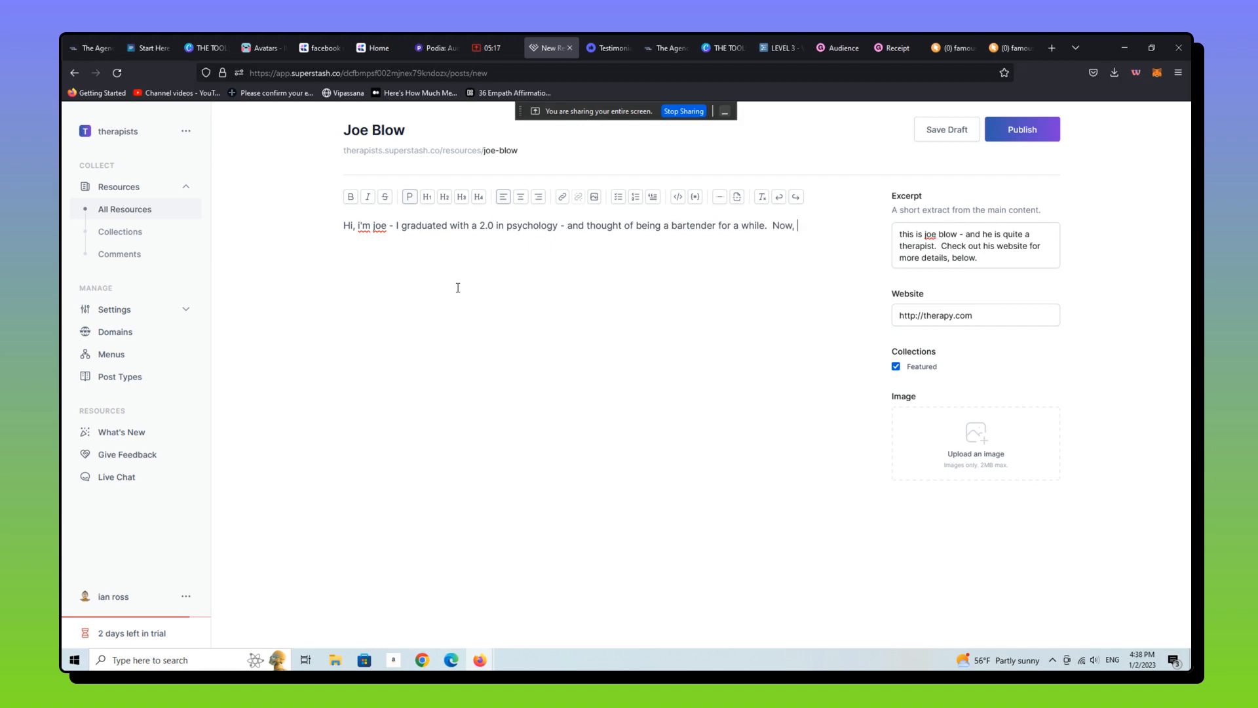
type("u")
type(" can be your doct")
type("ors")
type(" si")
- Finish the body text with "I can be your doctor, instead. happy new year and bottoms up!"
key("BackSpace")
type("instead.  happy new")
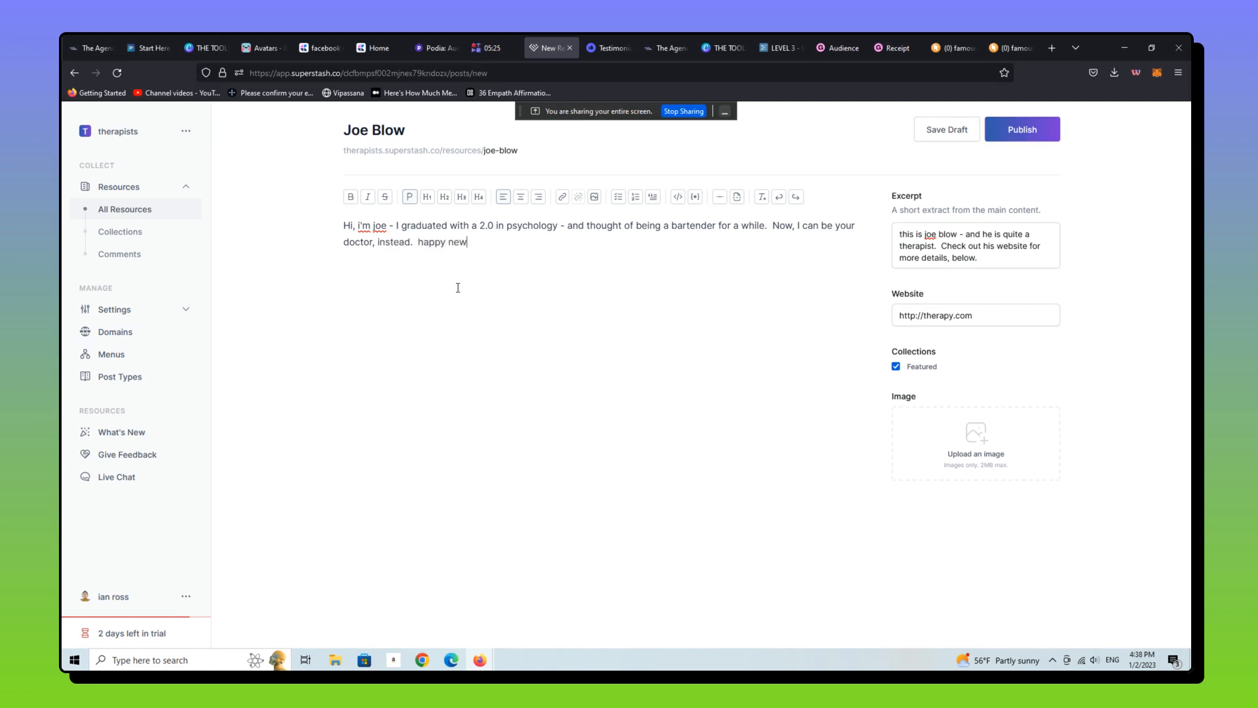
type(" year and bottoms up!")
- Upload Avatars - Default (10) from the AVATARS 3 folder as the resource image and publish the resource
left_click(979, 446)
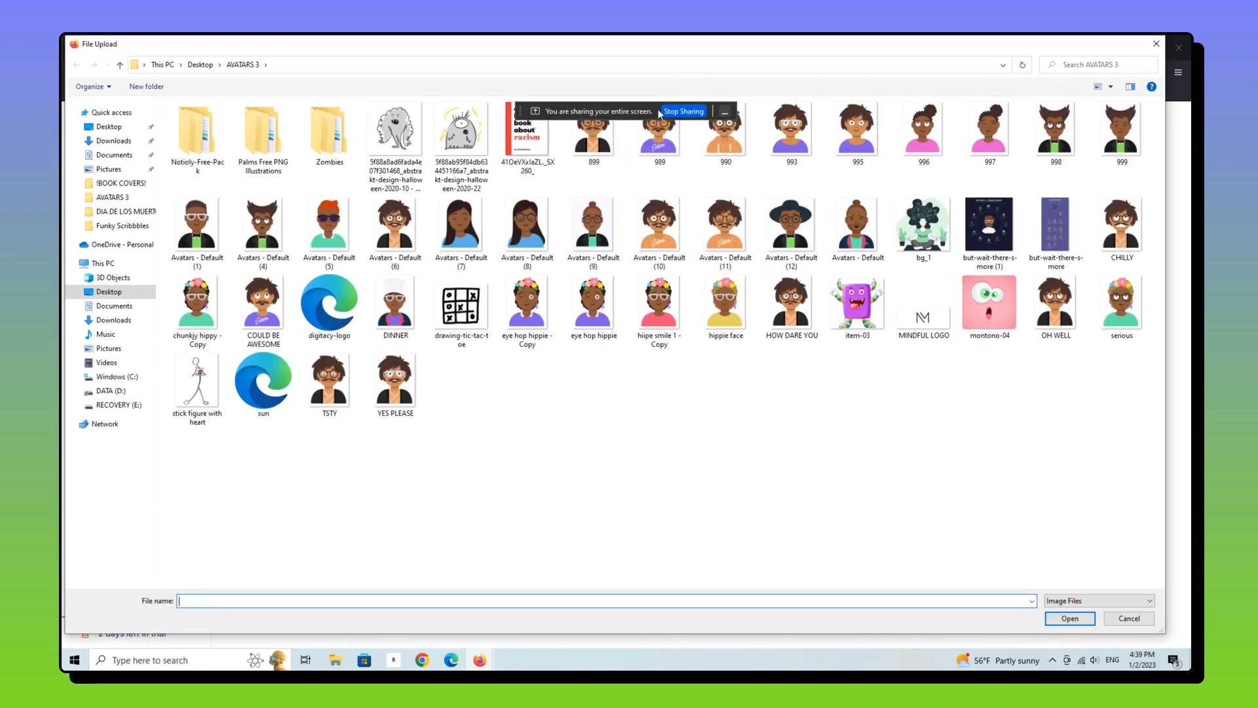
left_click(667, 226)
left_click(1074, 620)
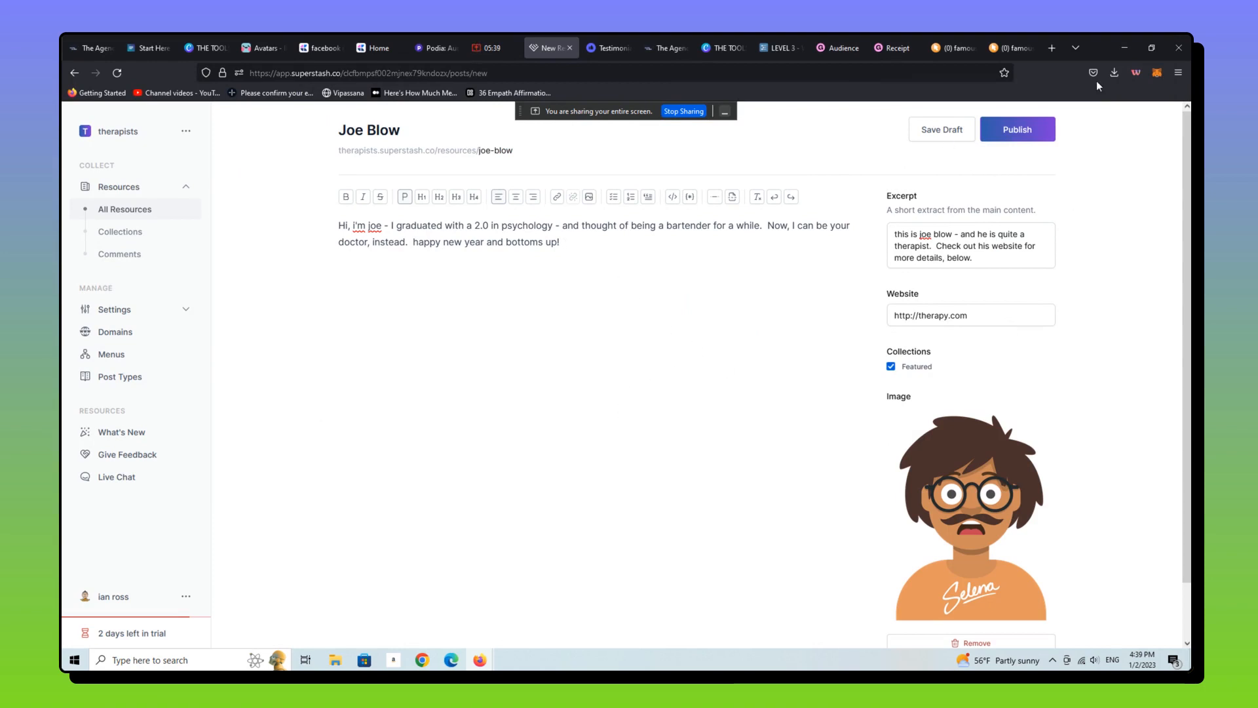
left_click(1026, 131)
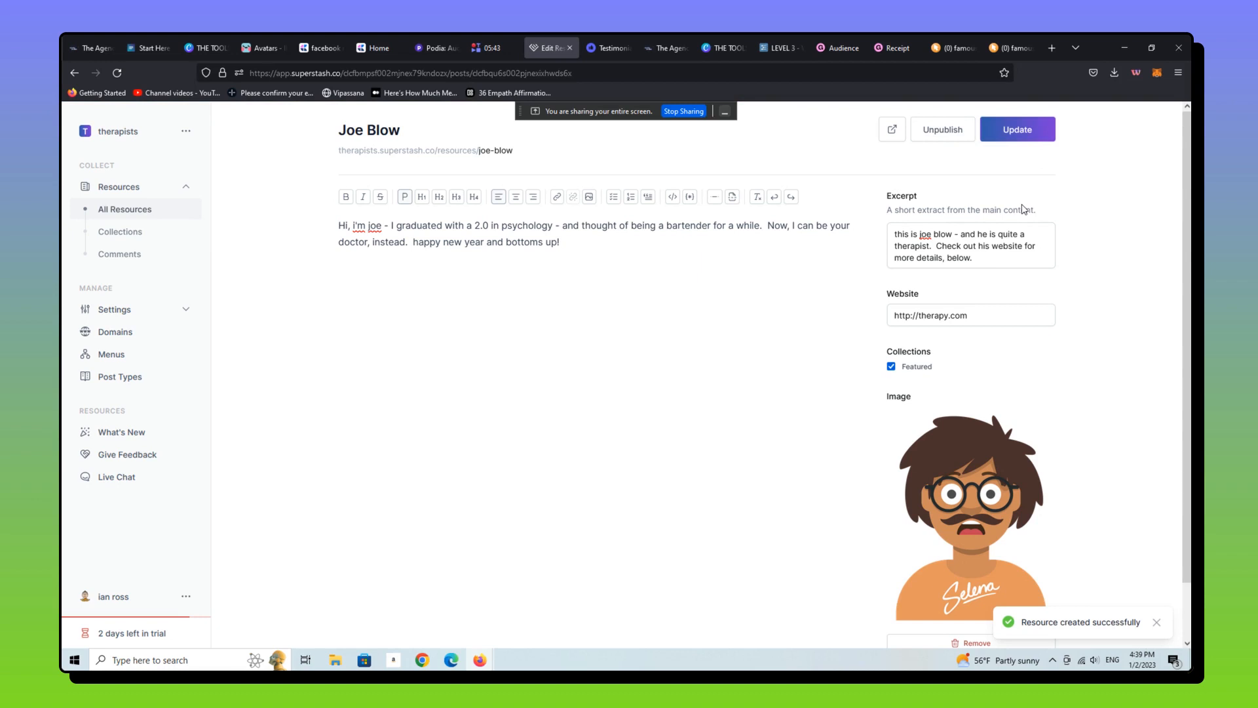
- Return to the list of all resources, open the public therapists site and look over its homepage
left_click(129, 210)
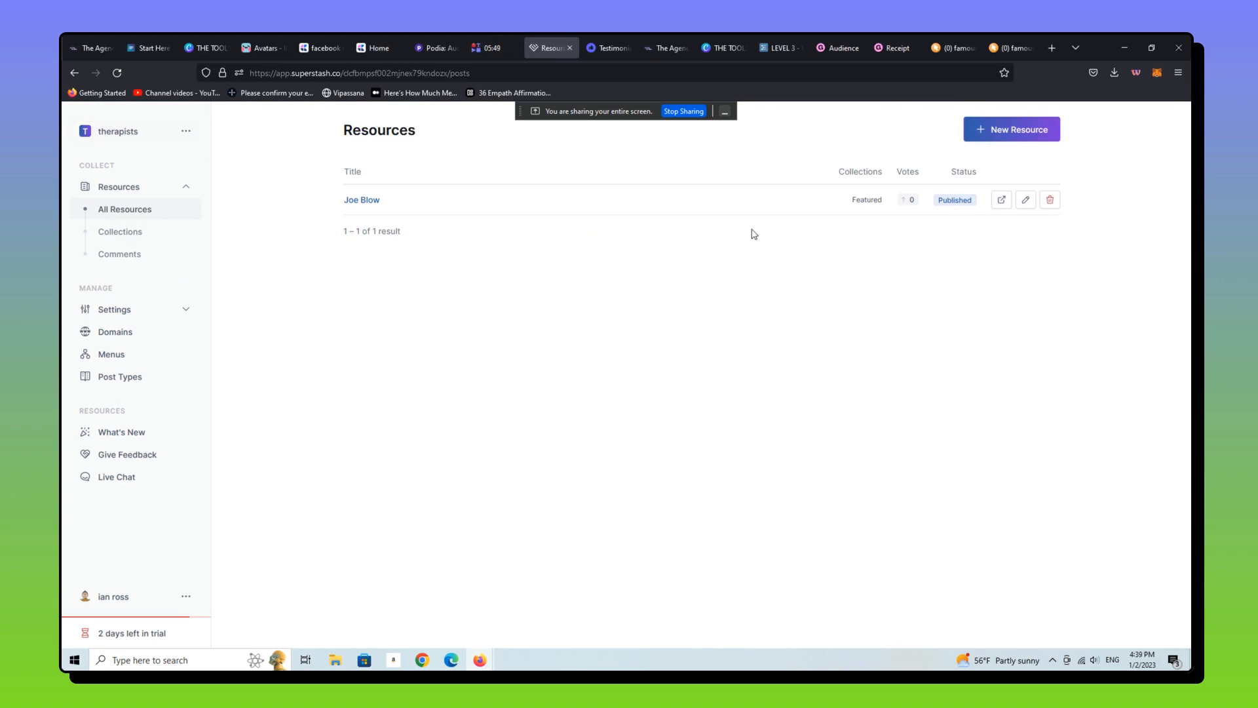
left_click(165, 135)
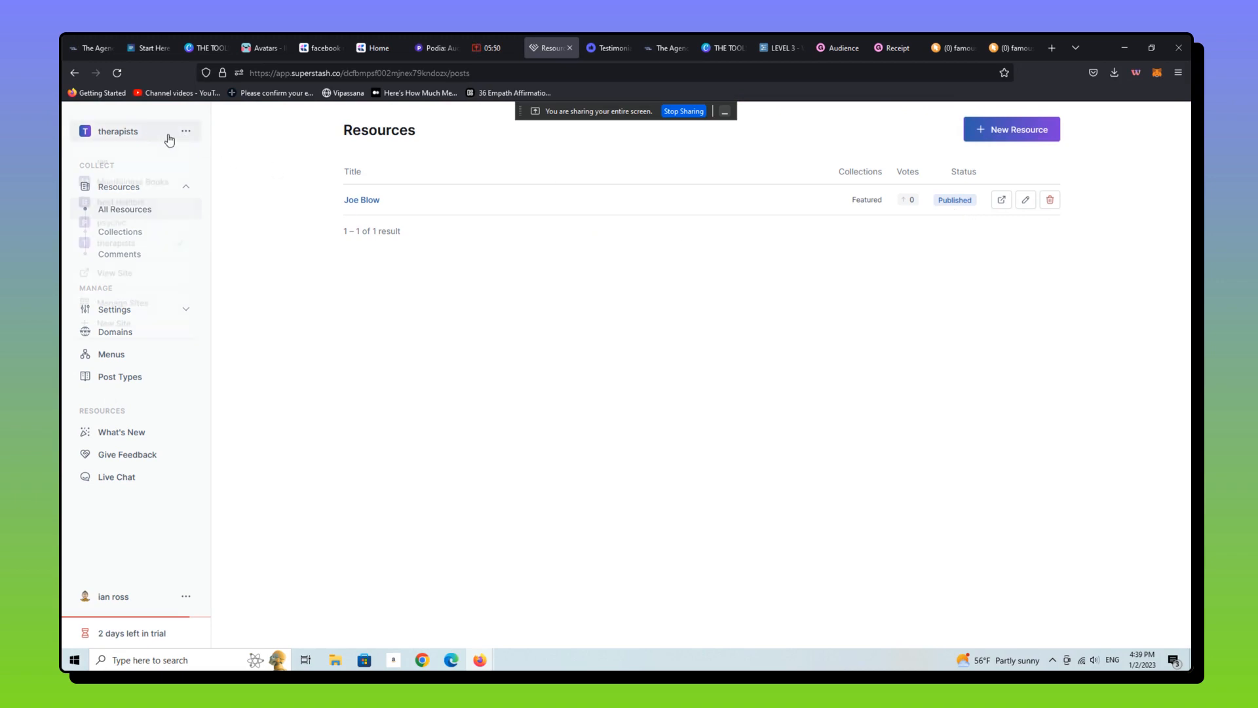
left_click(129, 280)
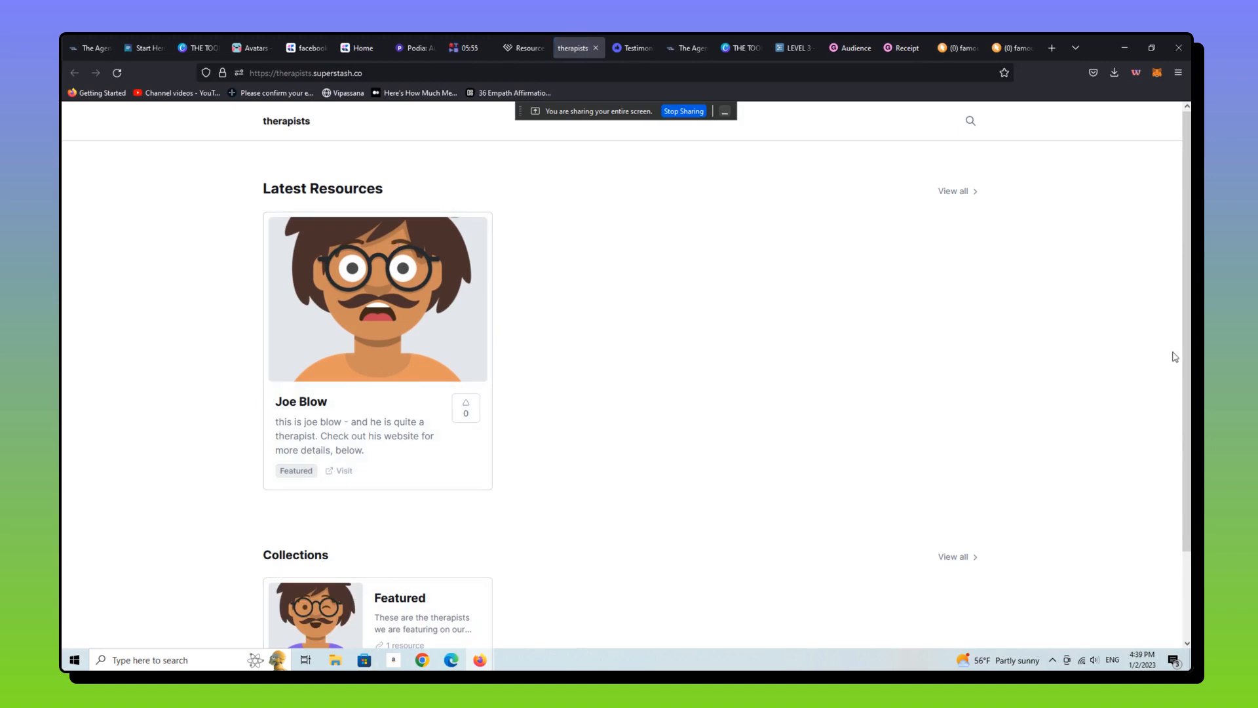
scroll(1186, 367, "down", 1)
scroll(1186, 371, "up", 1)
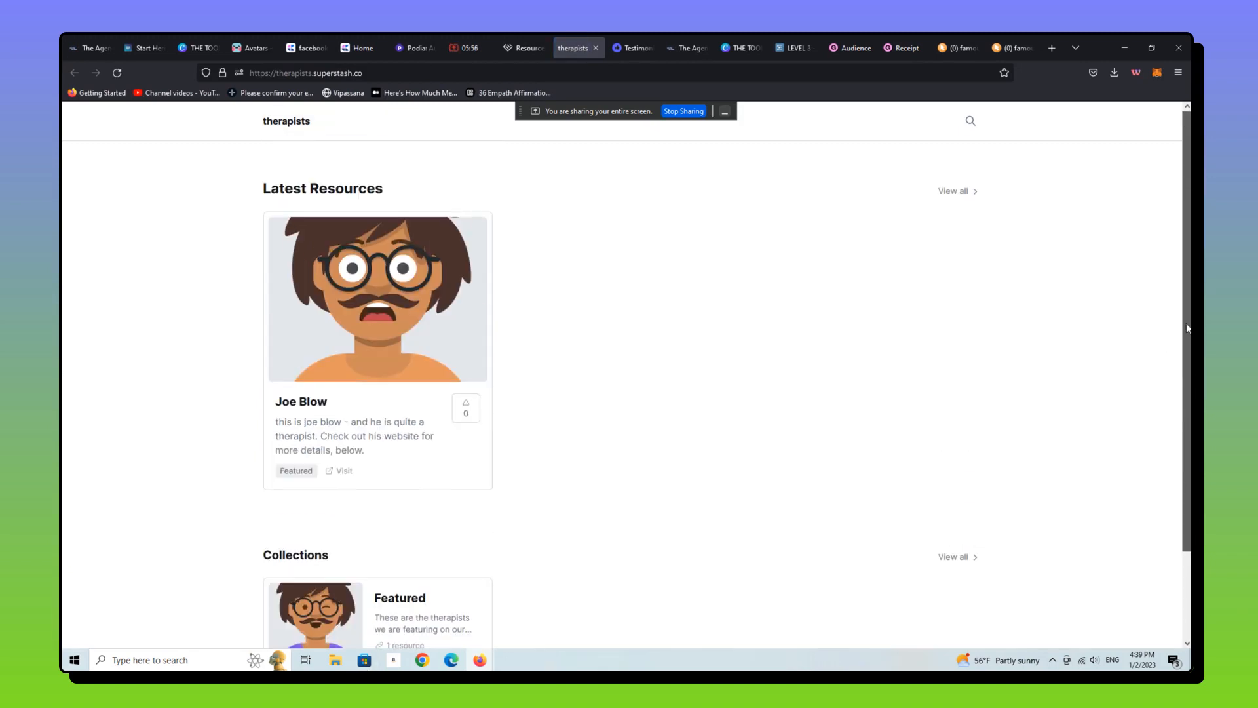
- View the therapist's listing page on the public site and return to the homepage
left_click(332, 410)
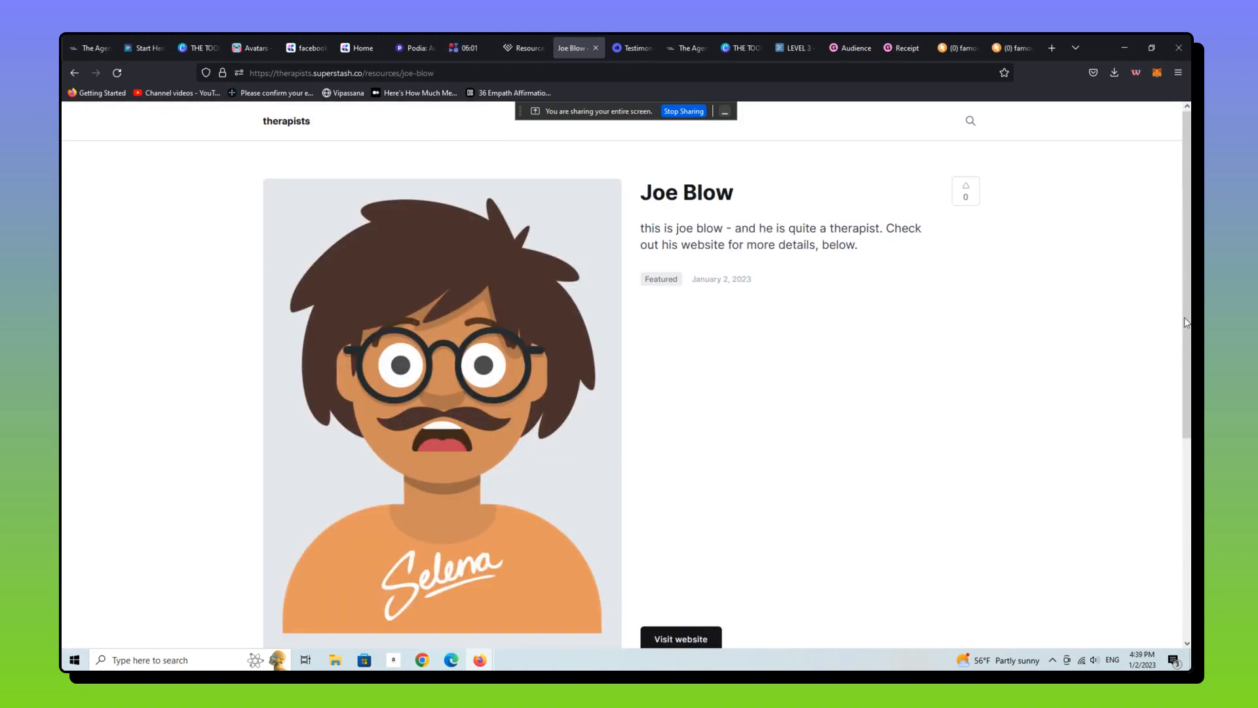
left_click_drag(1186, 320, 1170, 172)
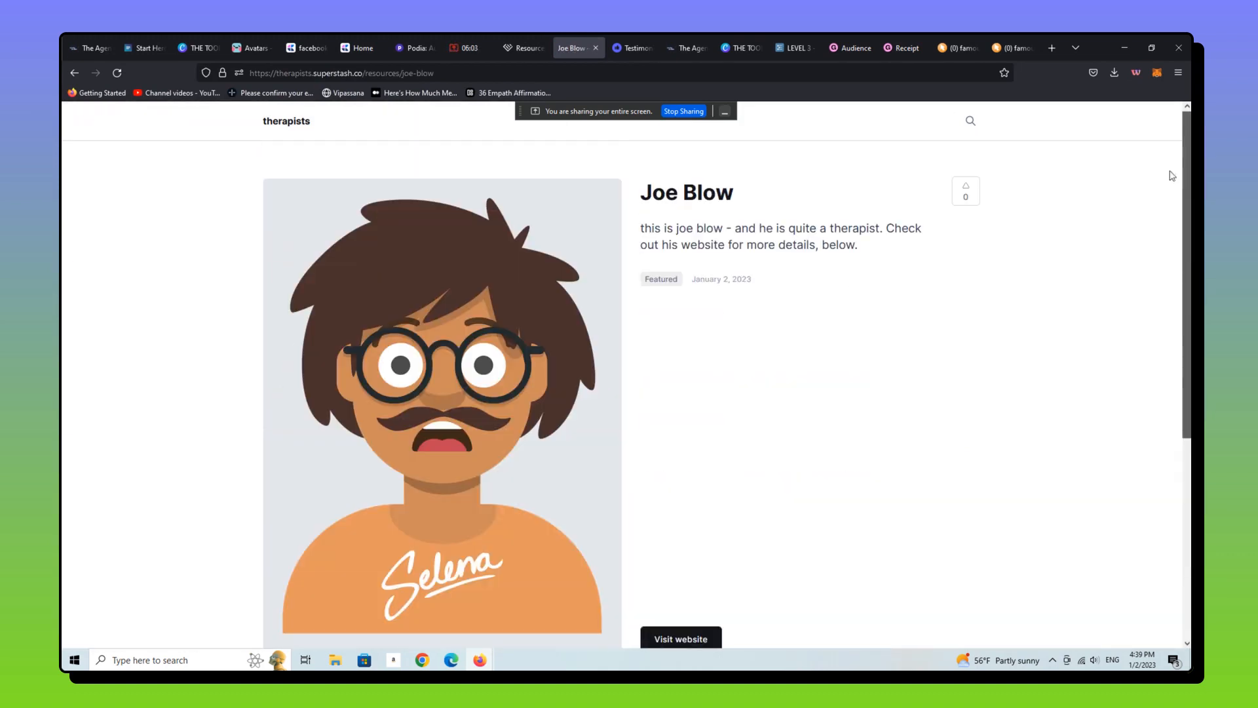
left_click(284, 123)
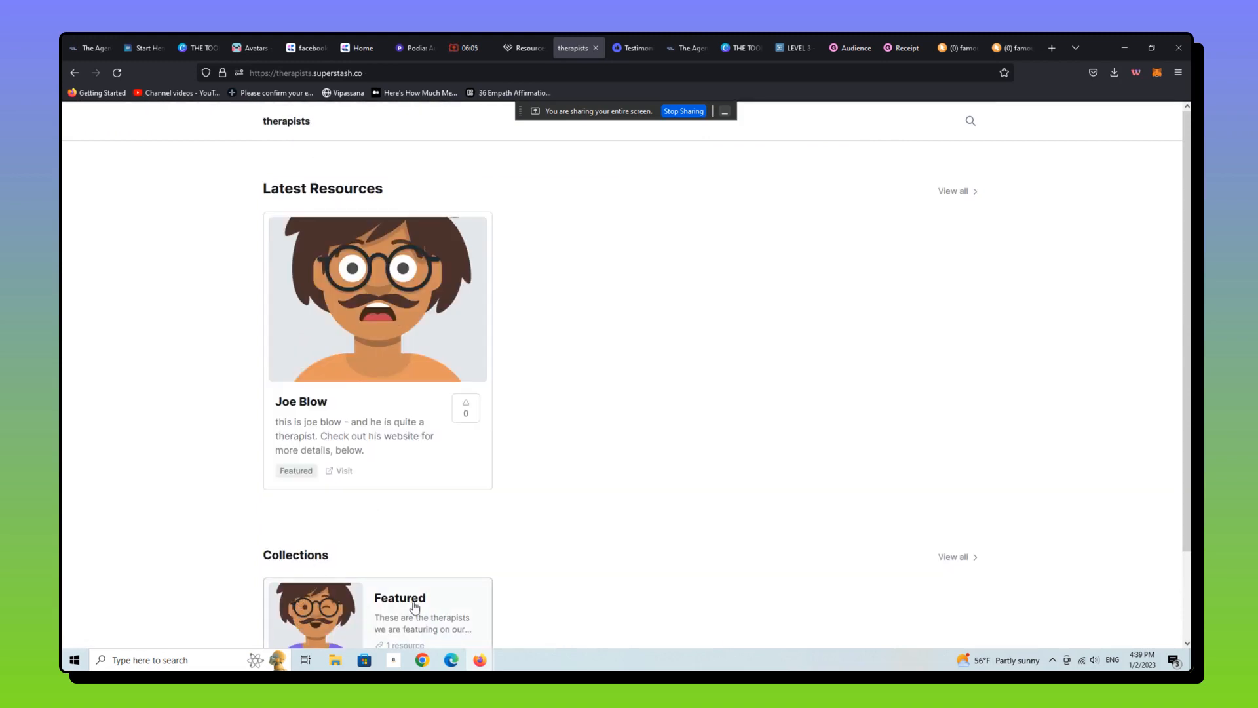
- View the Featured collection's public page and go back to the overview of all collections
left_click_drag(1188, 398, 1188, 512)
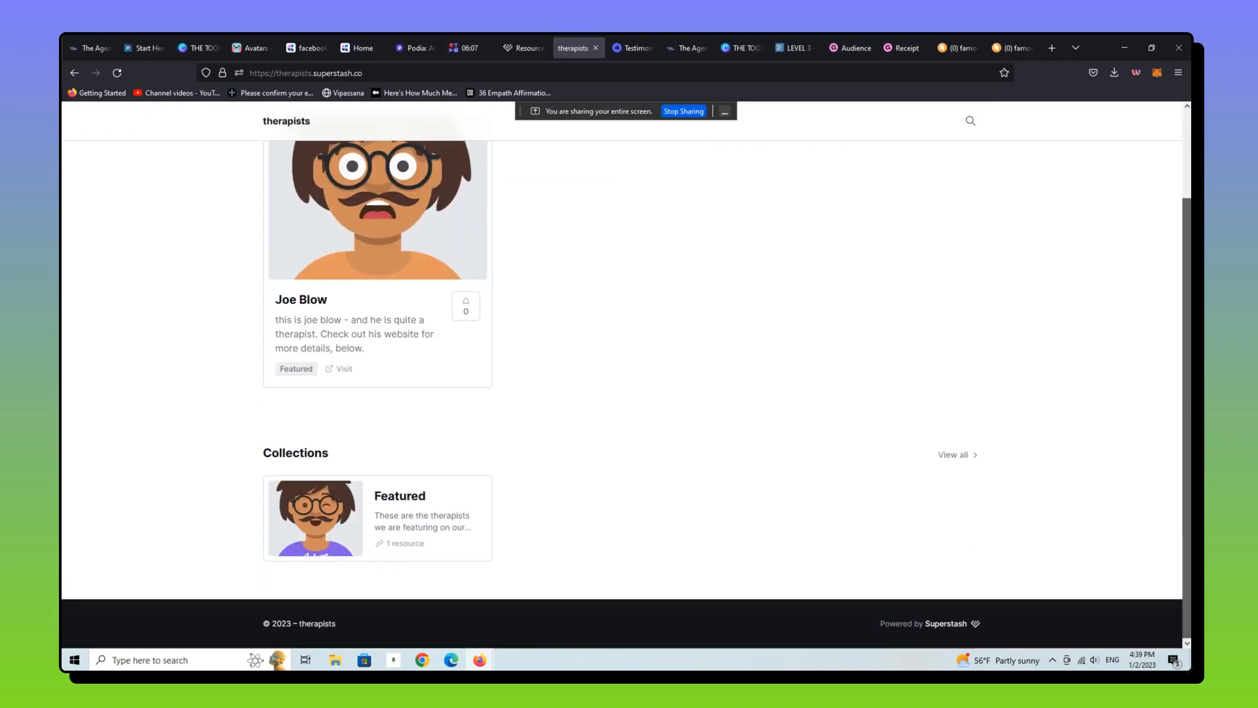
left_click(413, 514)
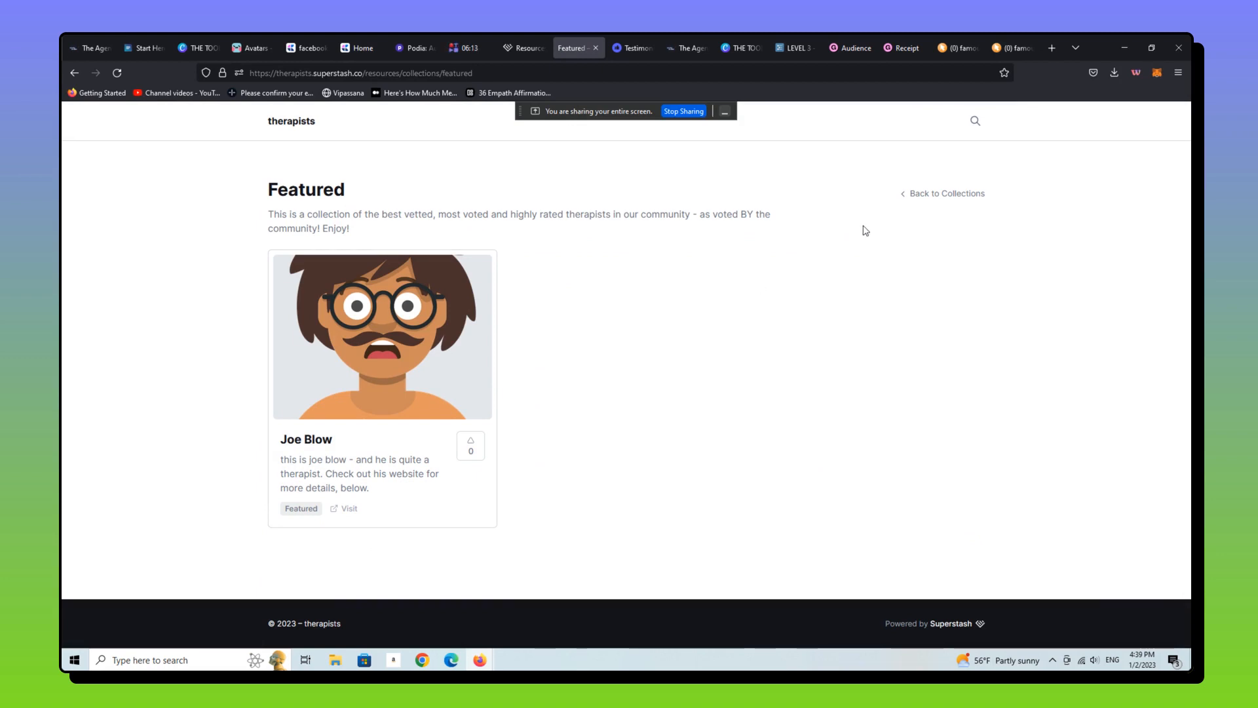
left_click(942, 200)
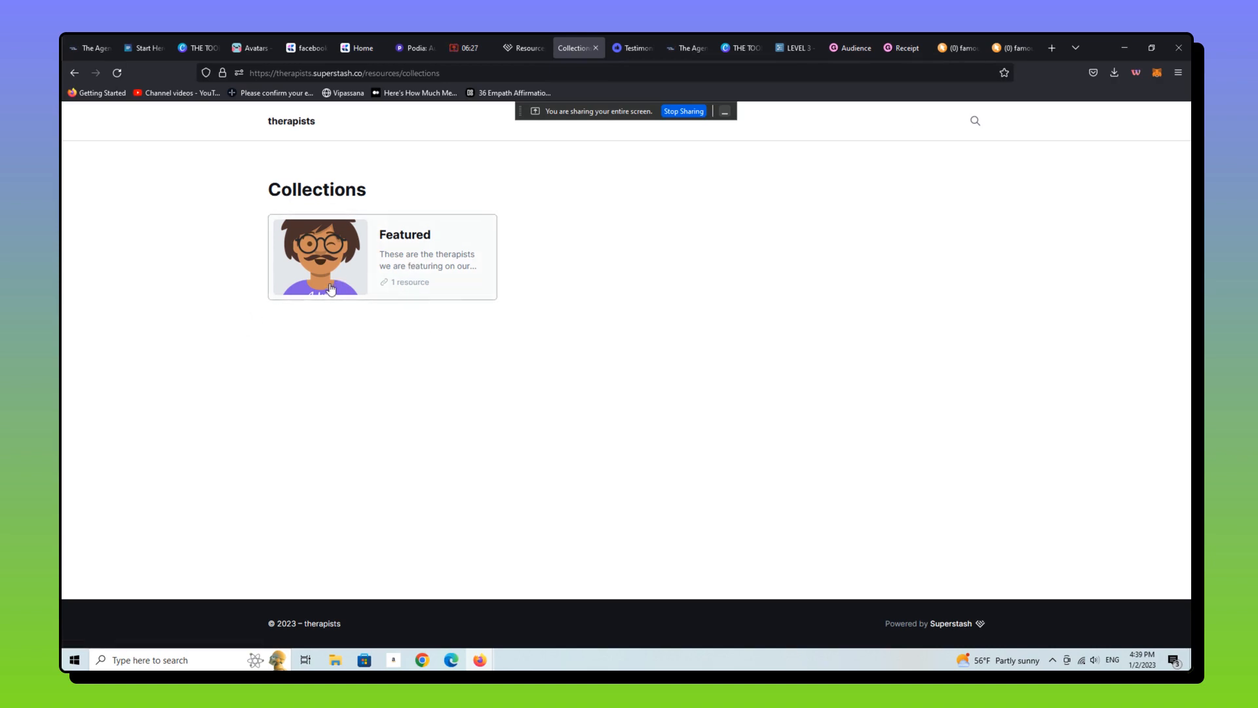
- Return to the site's dashboard and start a new collection titled "NJ"
left_click(528, 51)
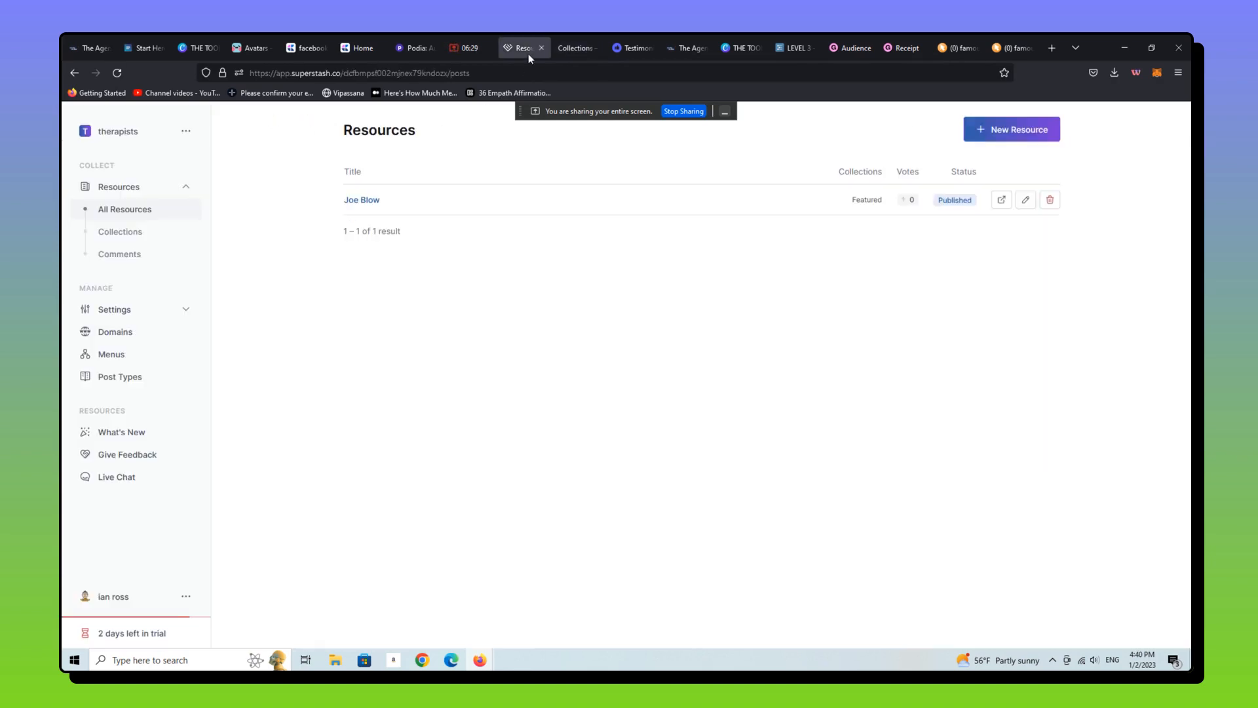
left_click(140, 236)
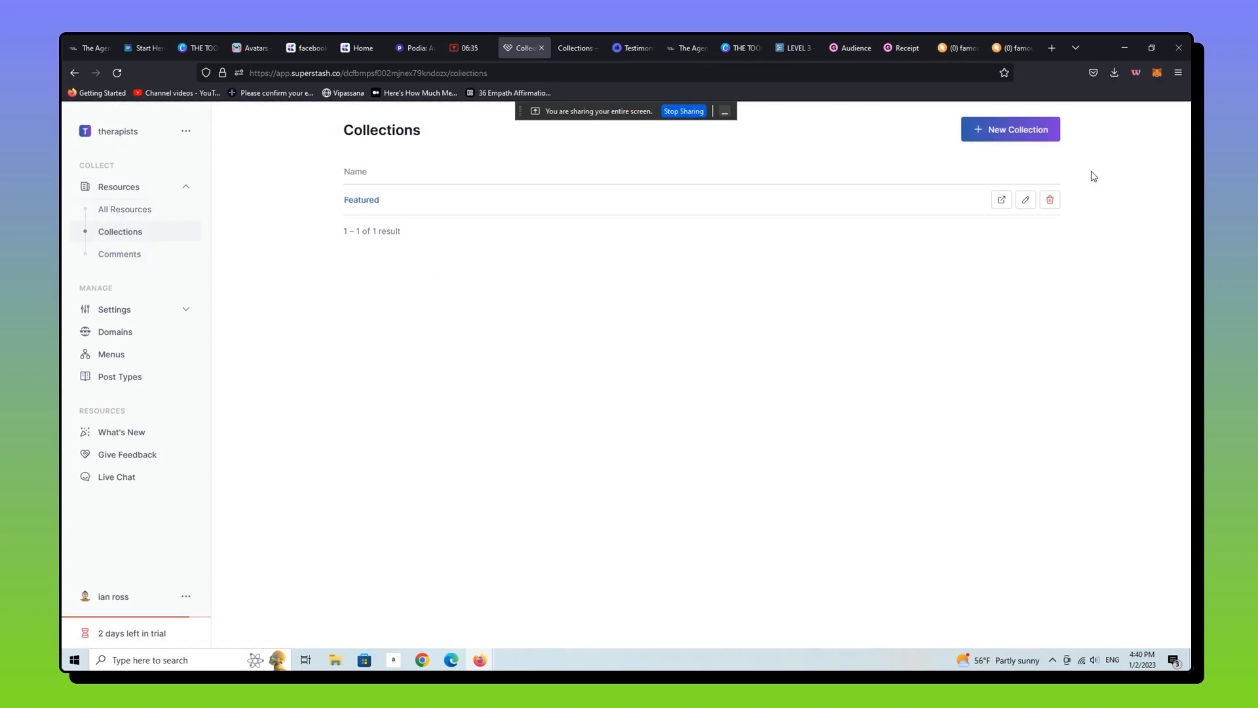
left_click(1028, 131)
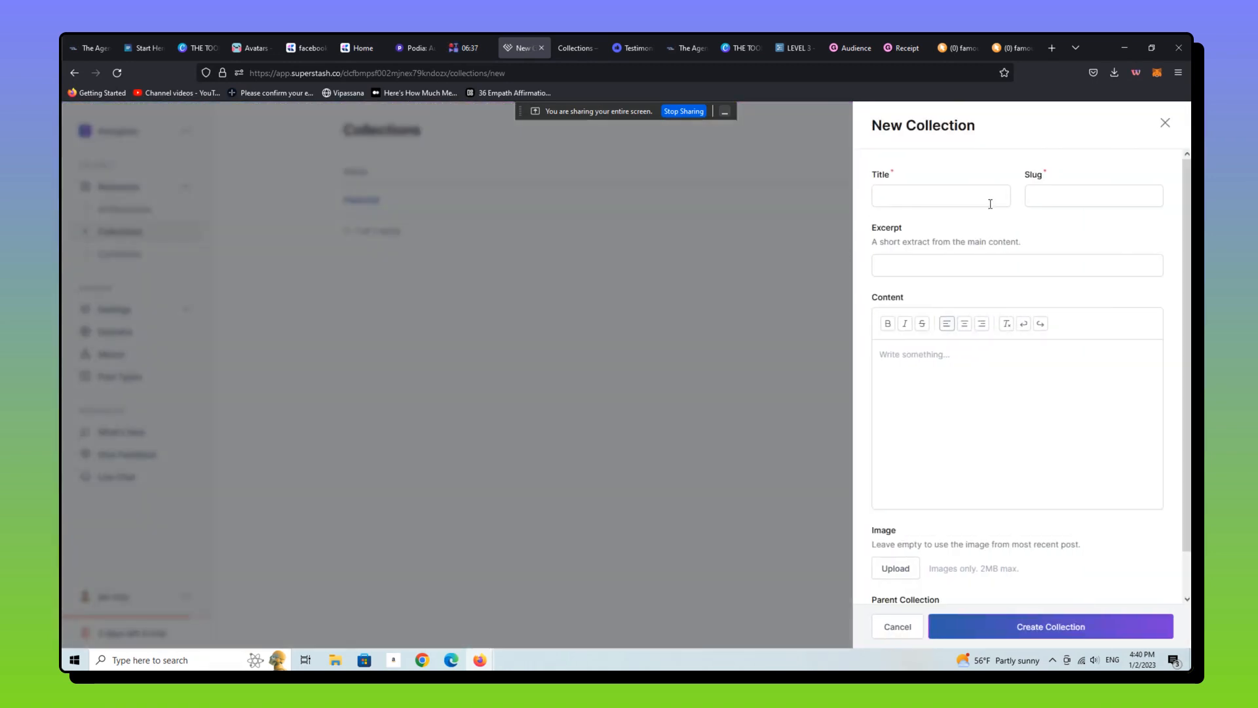
left_click(973, 200)
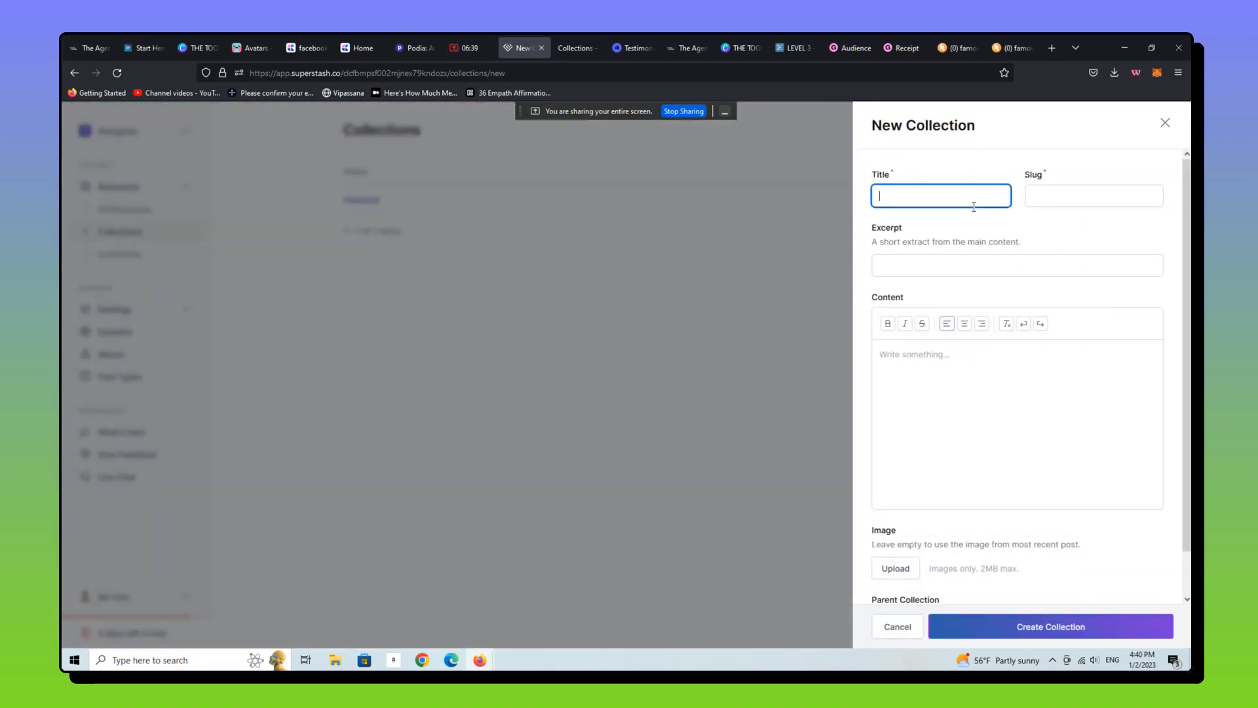
type("Nj")
type("J")
- Set the new collection's excerpt to "our therapists from the great state of New Jersey"
left_click(1090, 271)
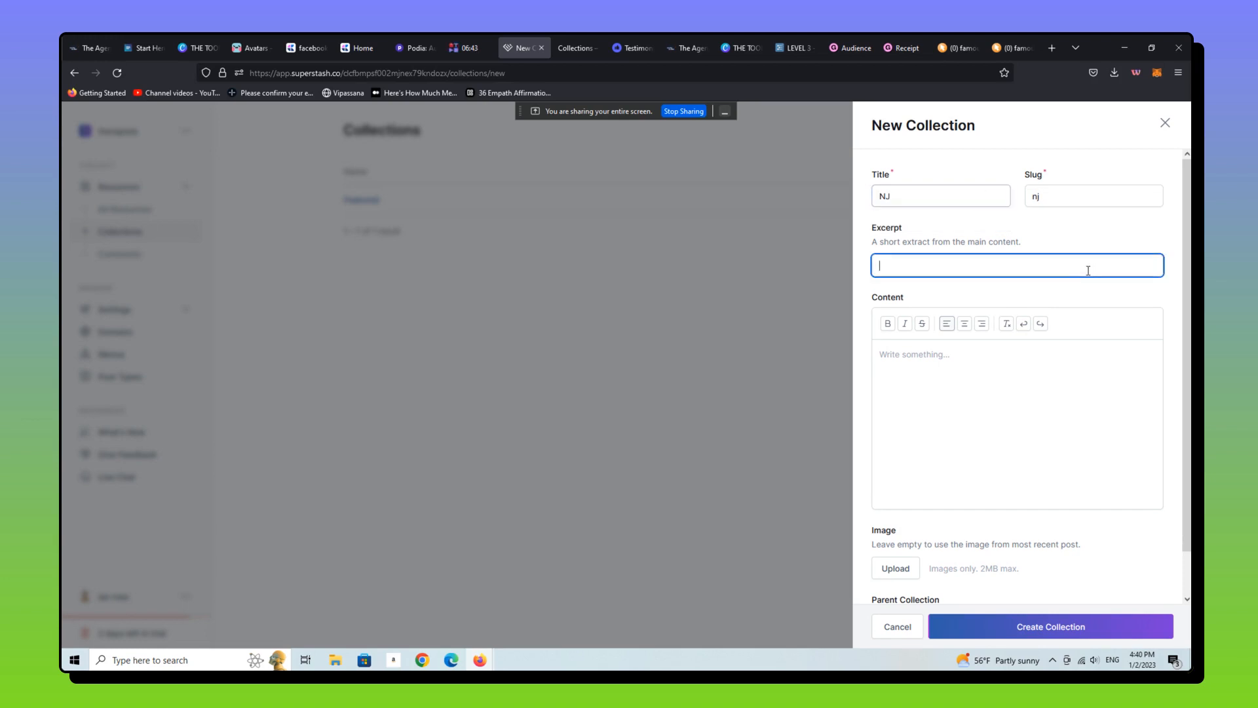
type("b")
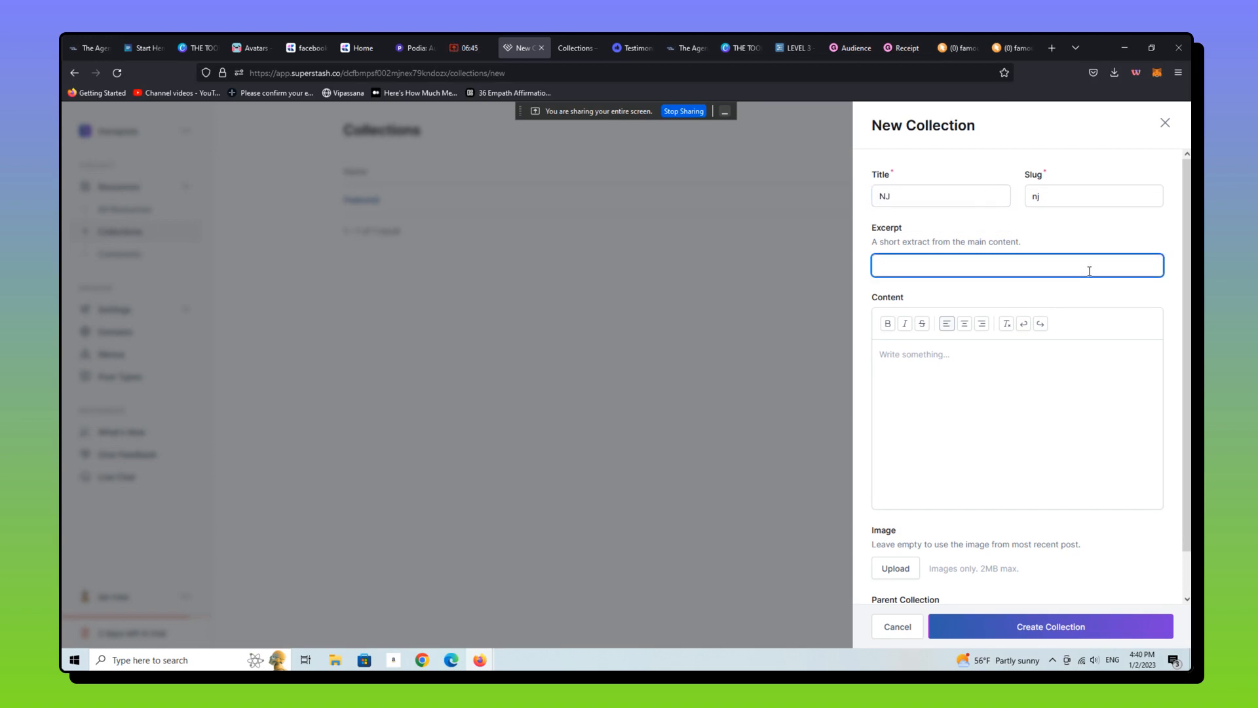
type("our therapistws")
type("s ")
type("from the great stagt")
key("BackSpace")
type("te of New Jersey")
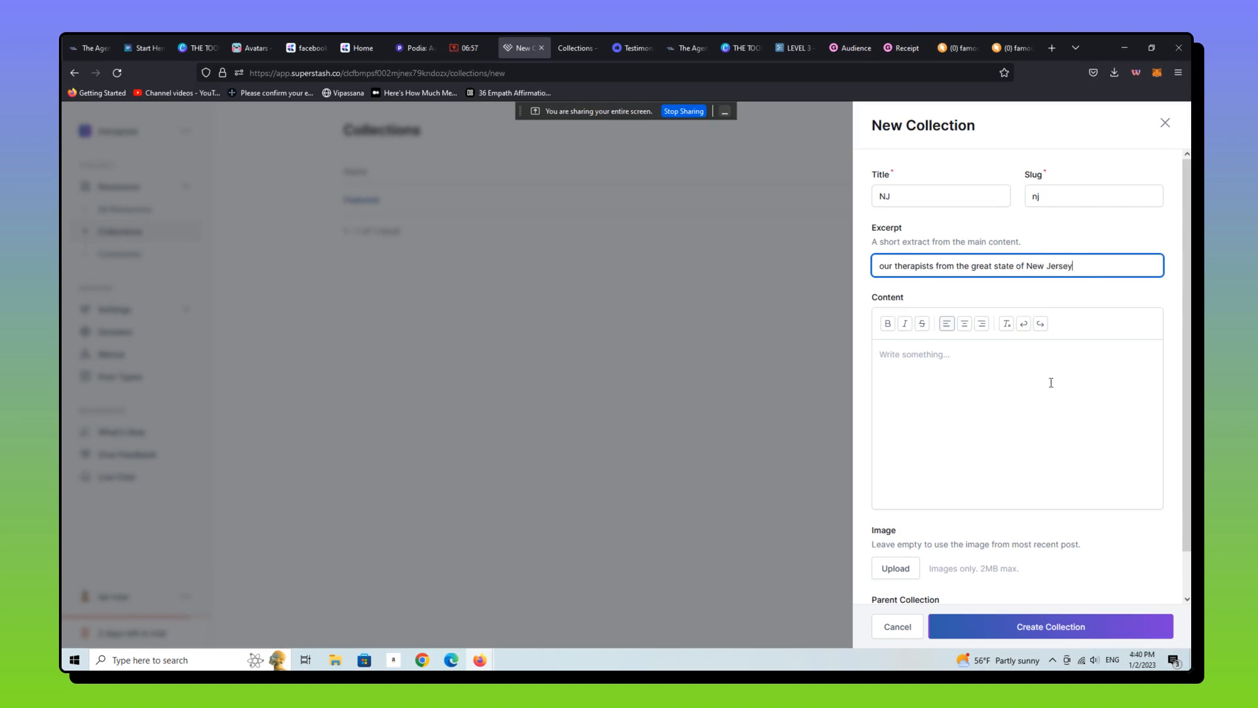
- Leave the content empty, change the collection title to "New Jersey" and create the collection
left_click(976, 423)
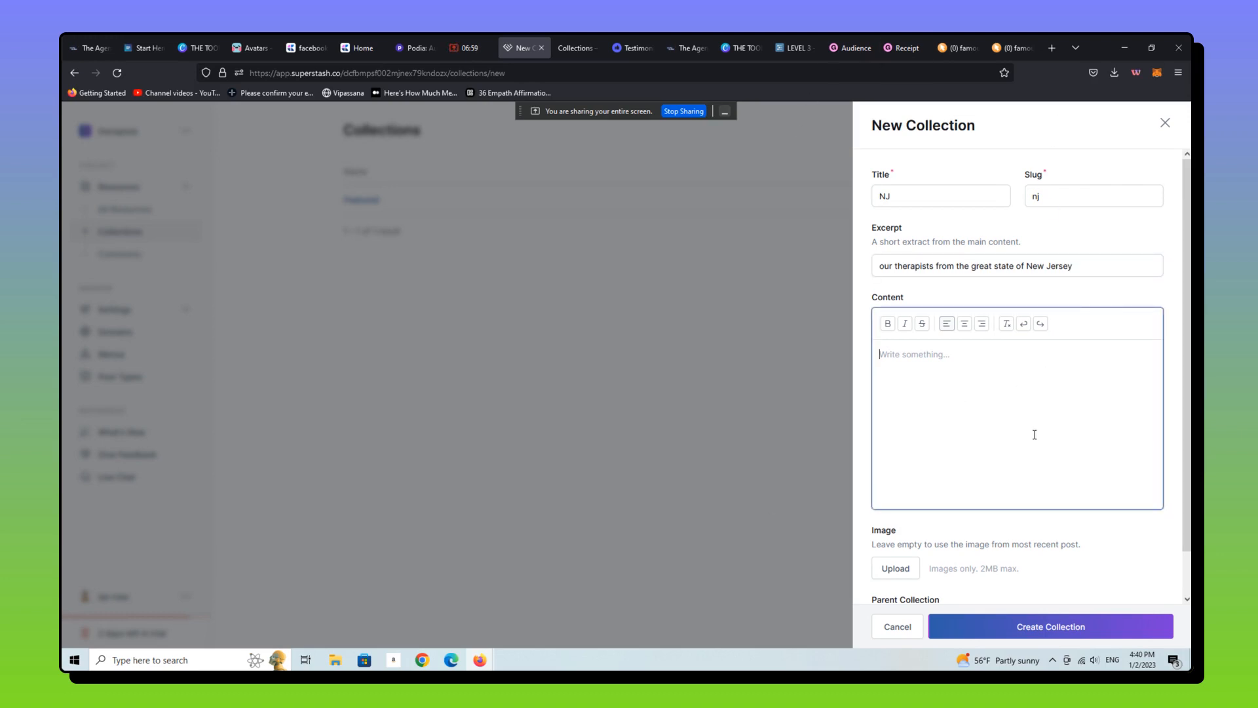
left_click(1047, 628)
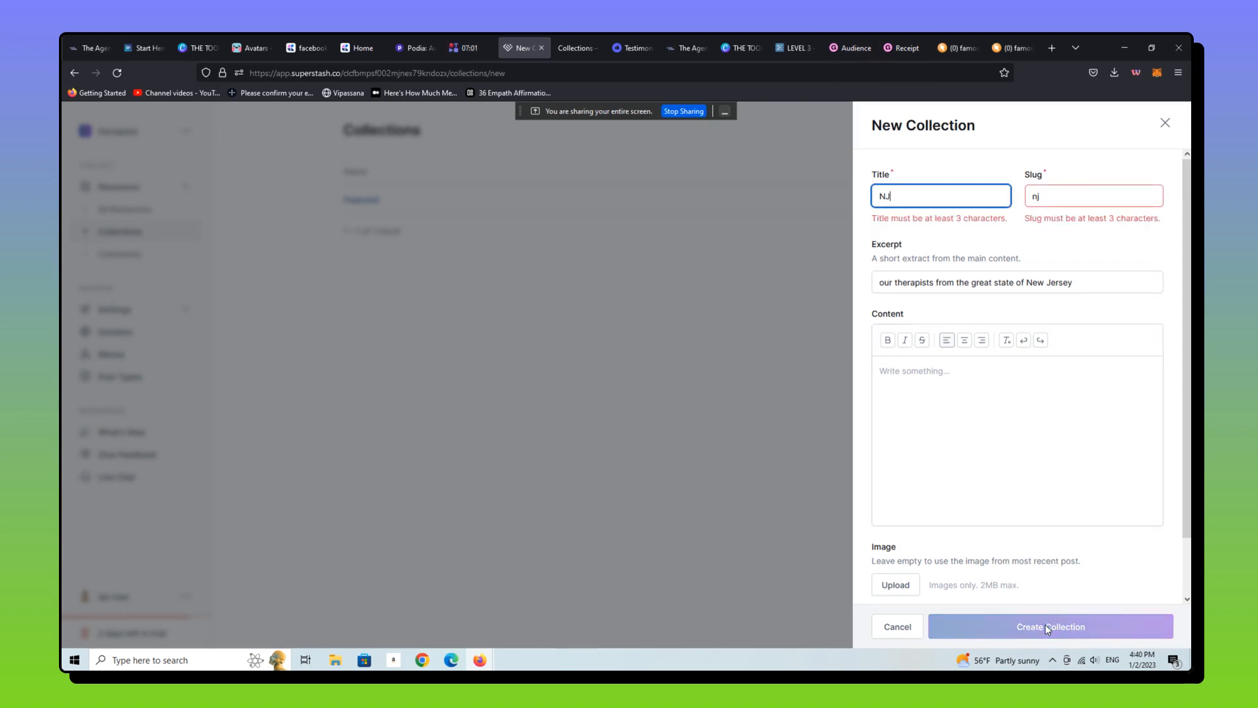
key("BackSpace")
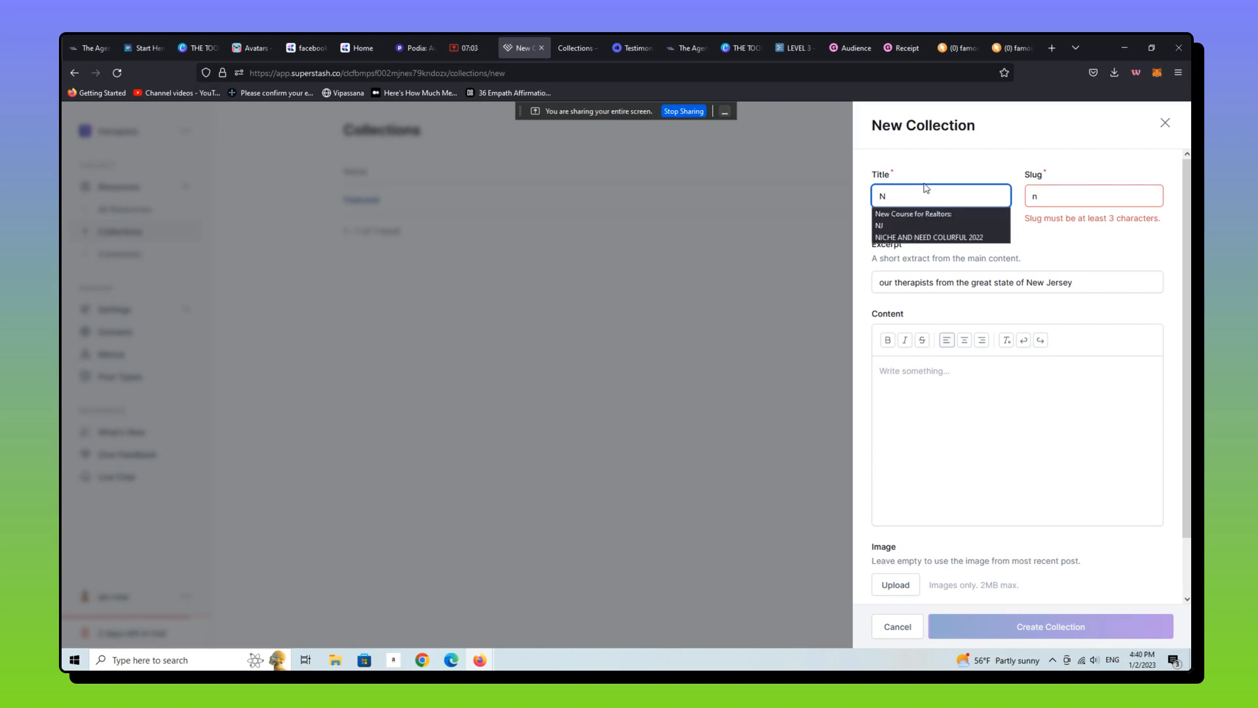
type("ew Jersey")
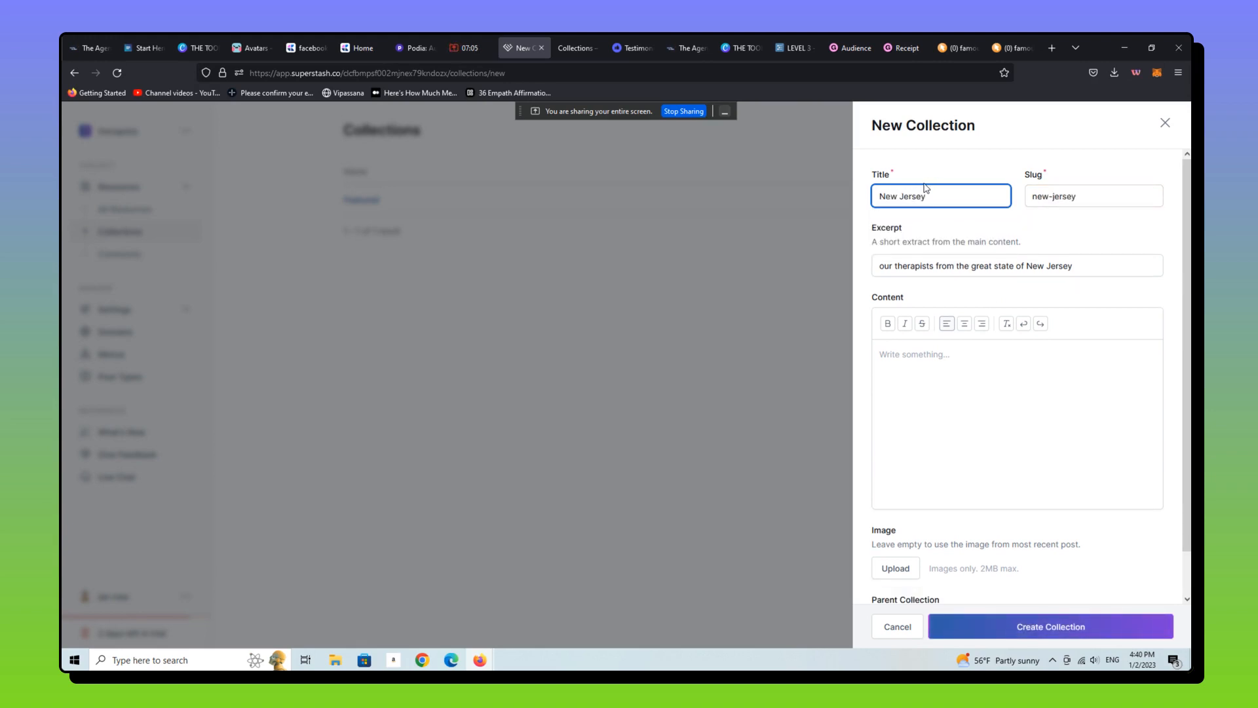
left_click(1044, 622)
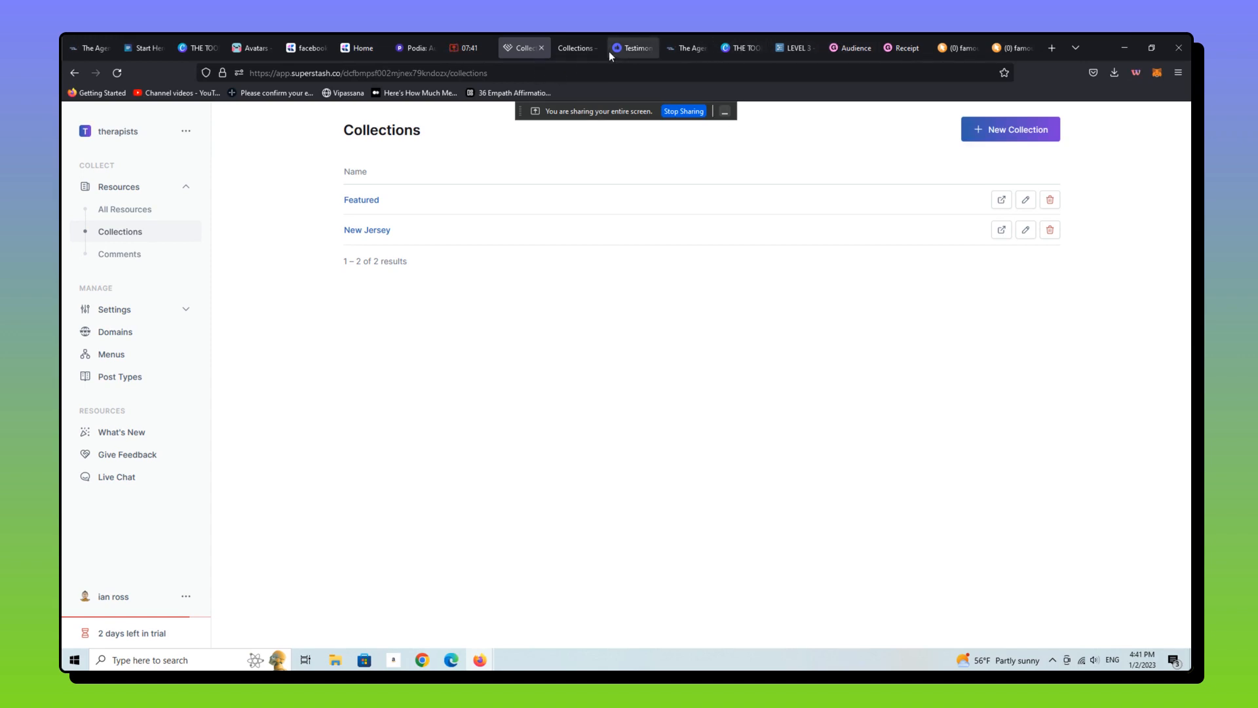
- Switch to The Agency Accelerator 2023 Collection page on Pathwright and look through its list of courses
left_click(693, 55)
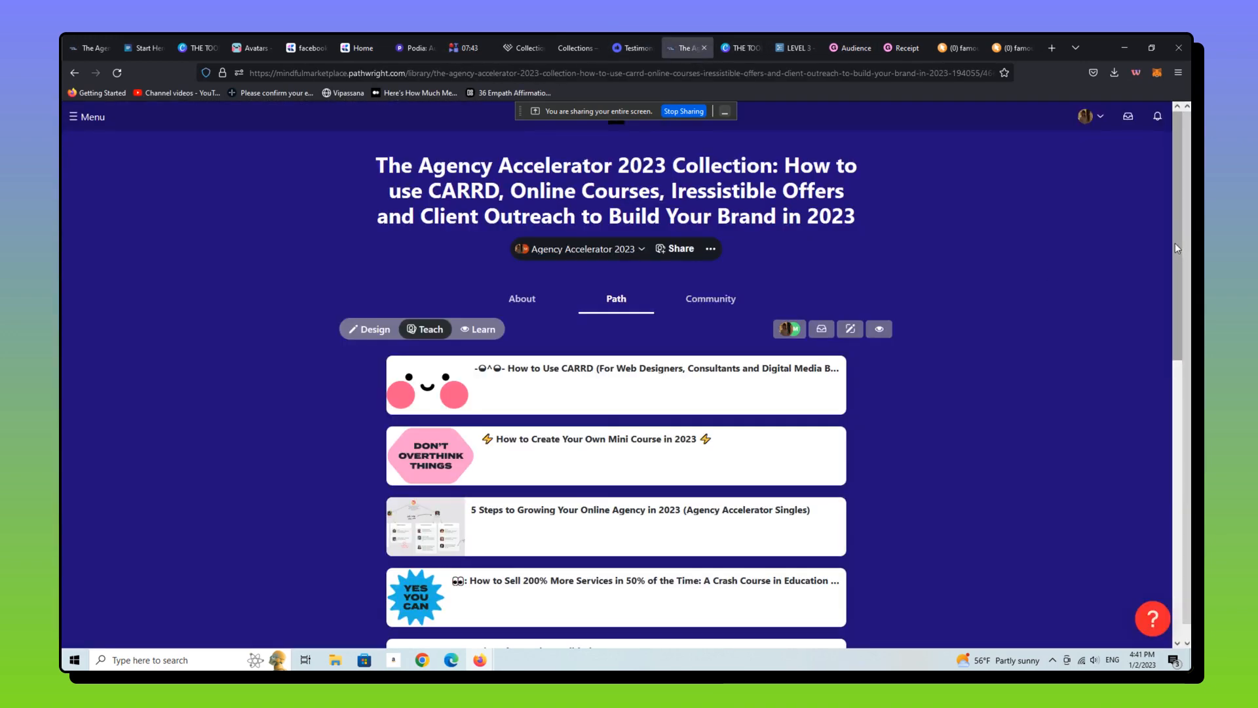
left_click_drag(1175, 243, 1144, 527)
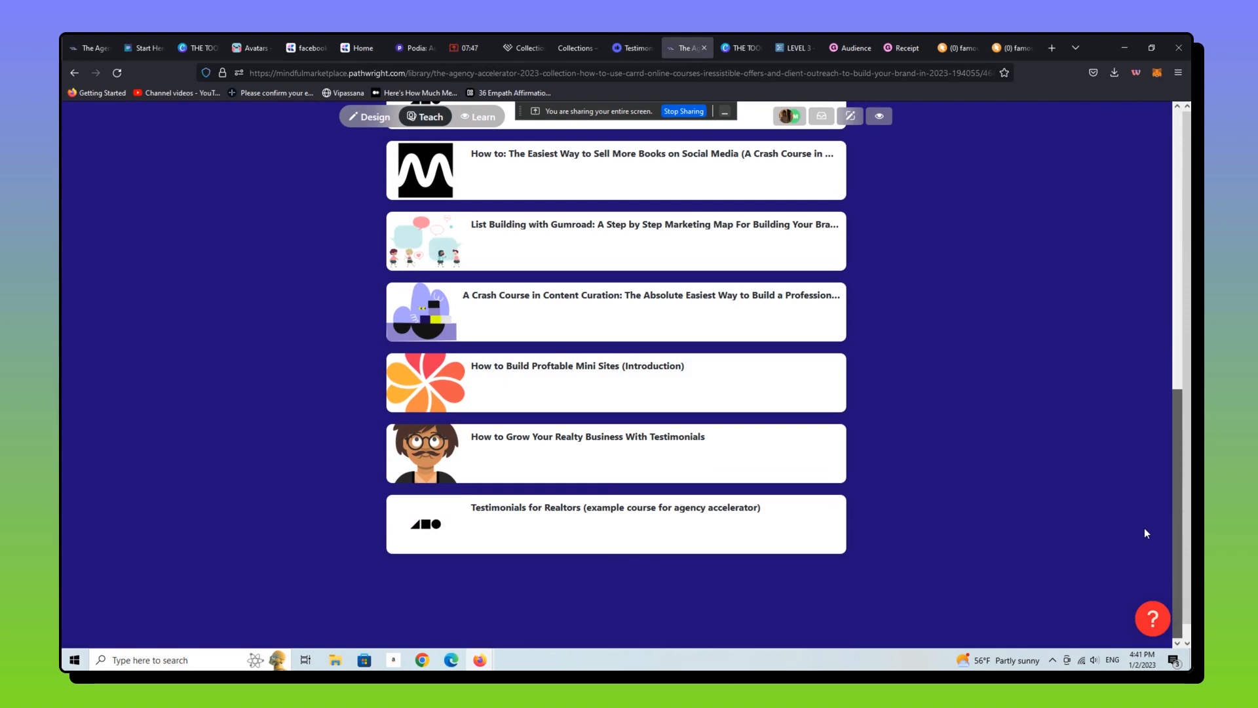
left_click_drag(1144, 528, 838, 266)
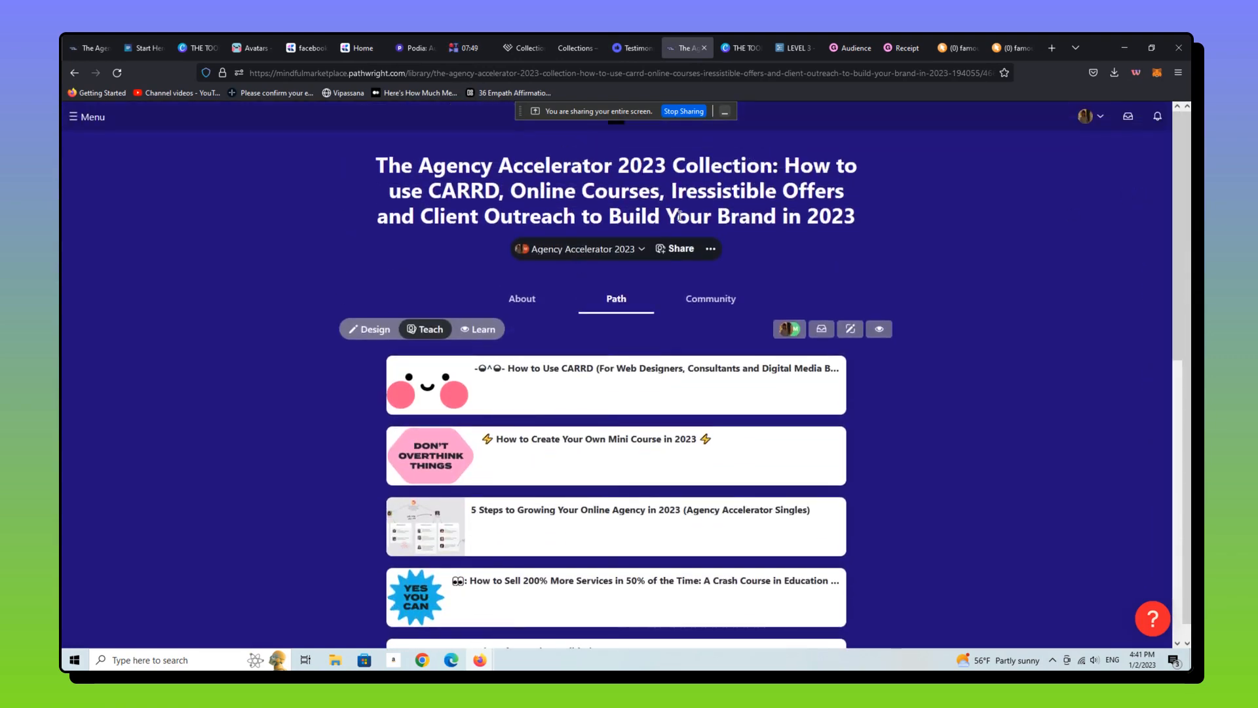